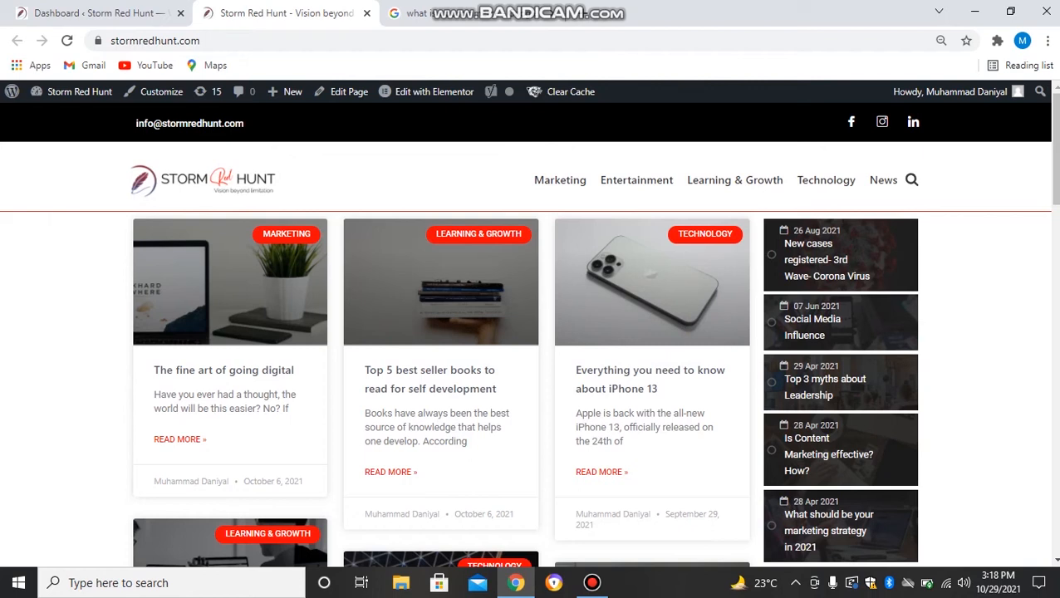
Read the Google results for "what is woocommerce" and return to the Storm Red Hunt site.
left_click(432, 13)
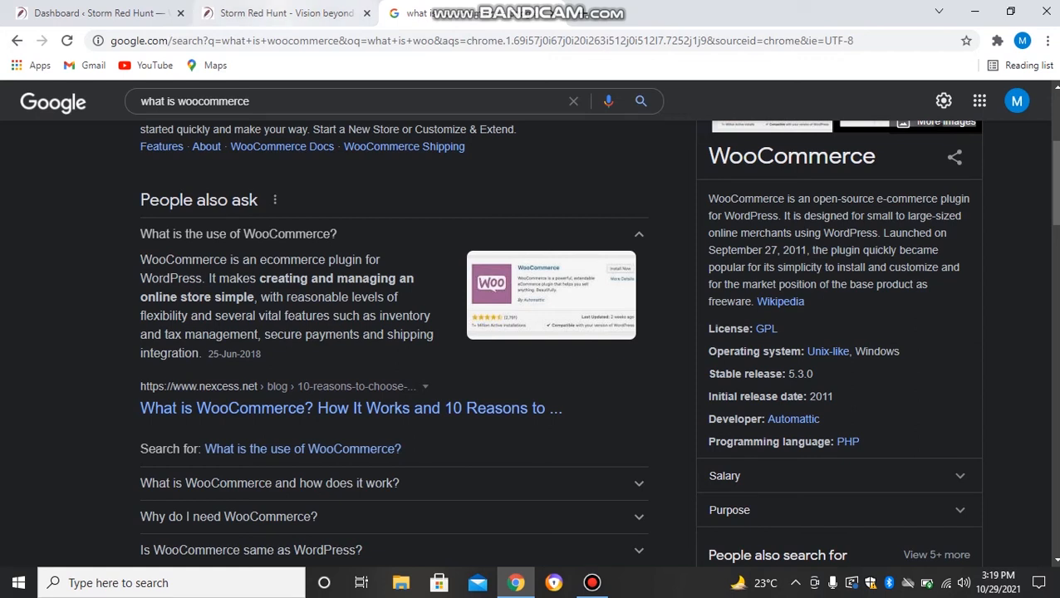
left_click(282, 13)
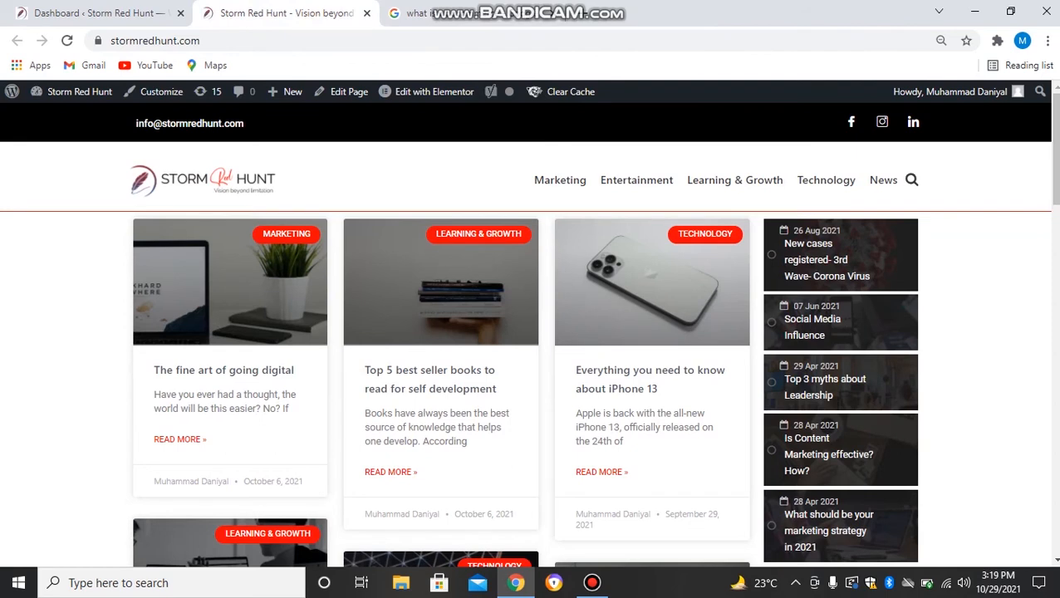
Open the page for adding new plugins in the Storm Red Hunt WordPress dashboard.
left_click(93, 14)
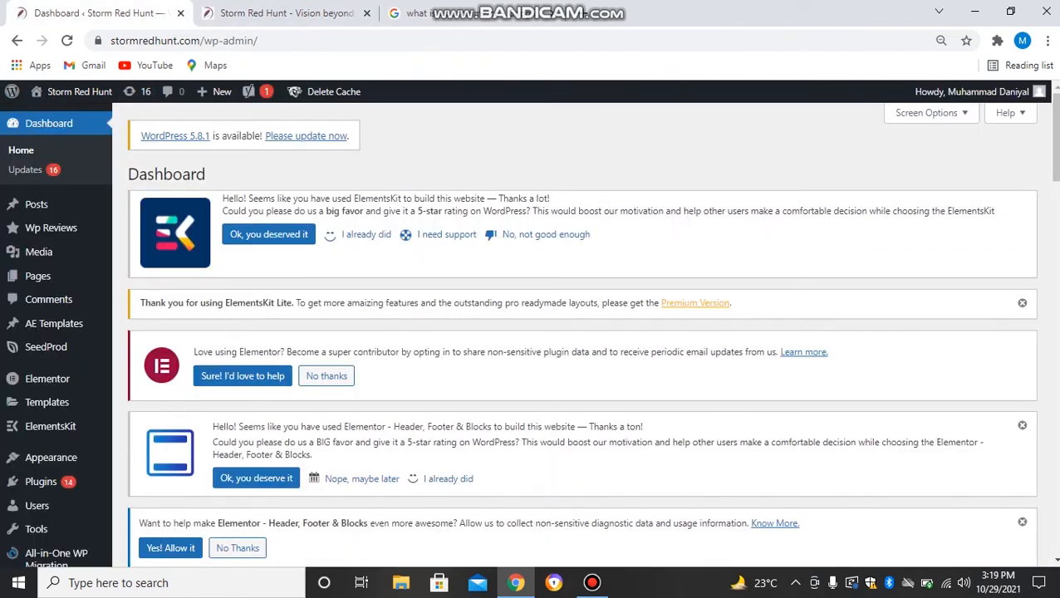
scroll(50, 383, "down", 2)
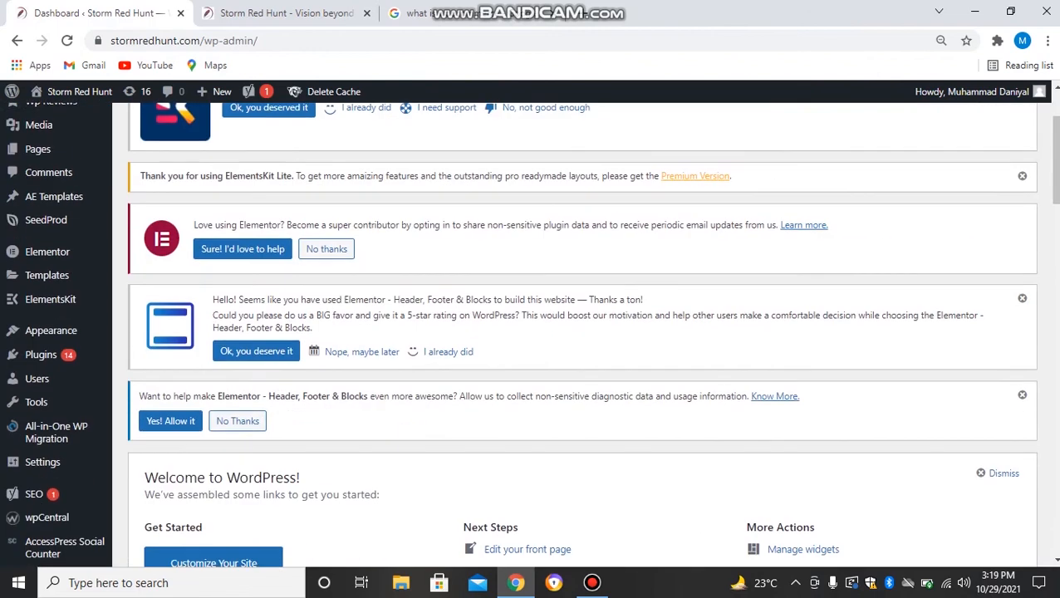
mouse_move(41, 355)
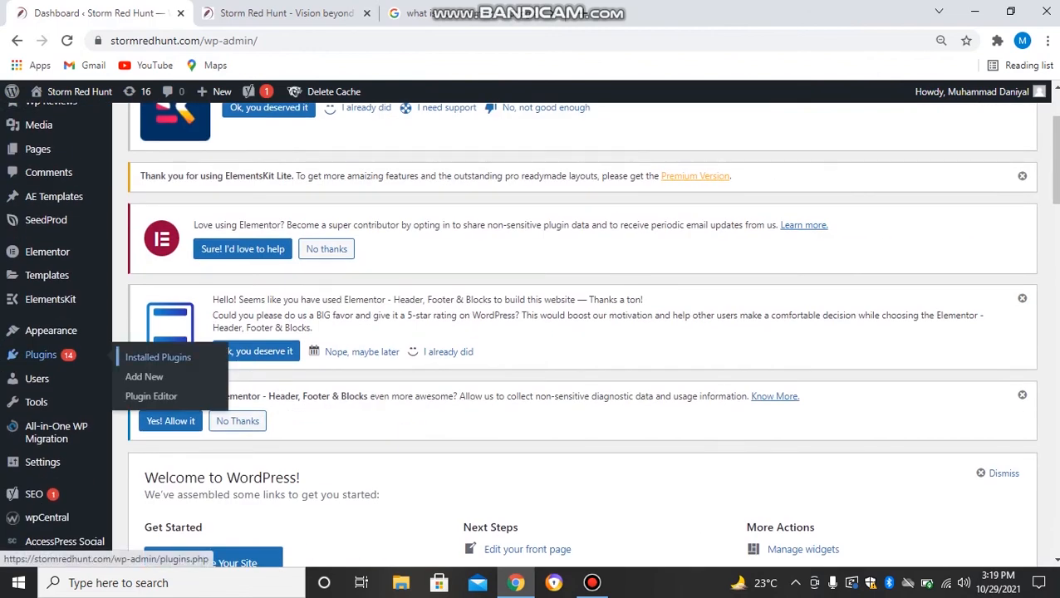
left_click(144, 376)
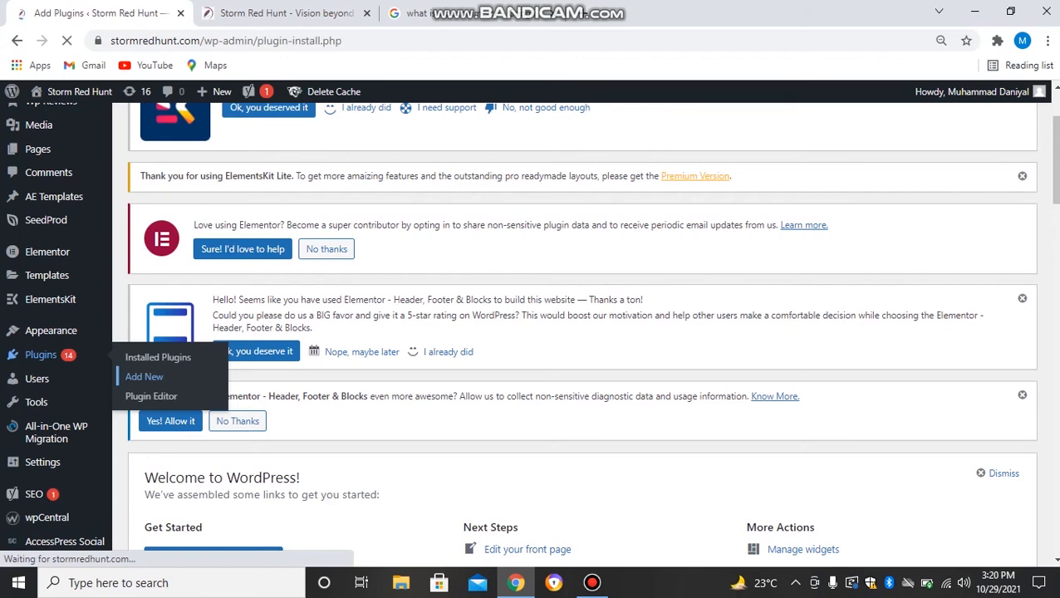
Search the plugin directory for "woocommerce".
scroll(582, 332, "down", 3)
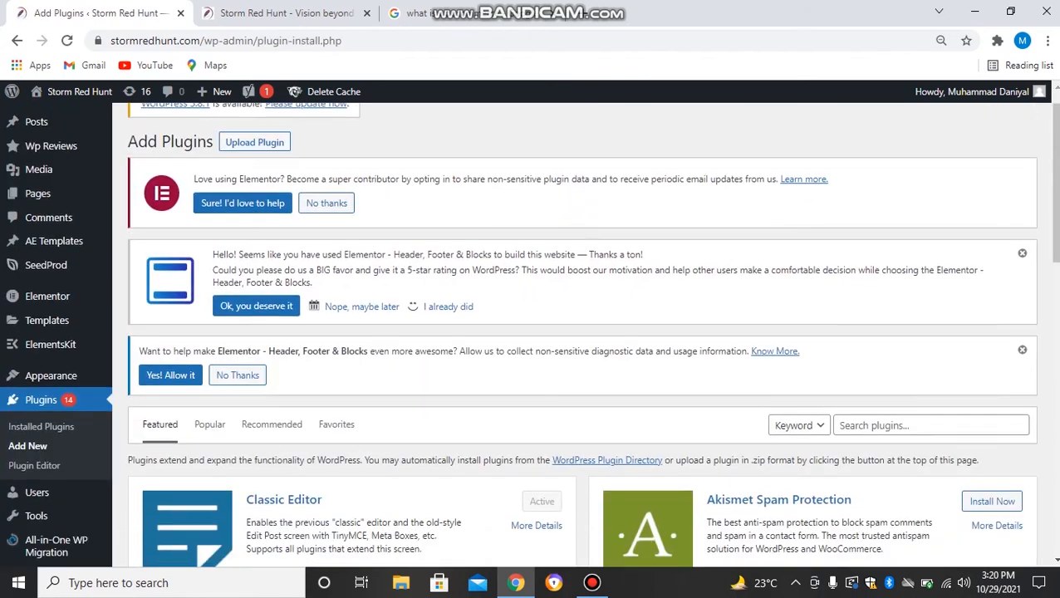
left_click(931, 216)
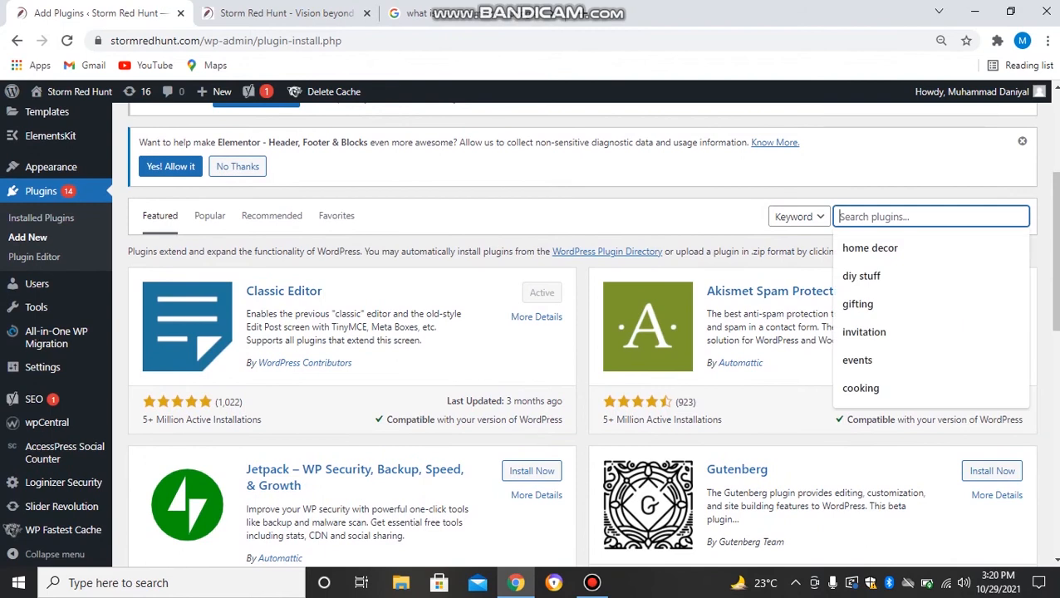
type("w")
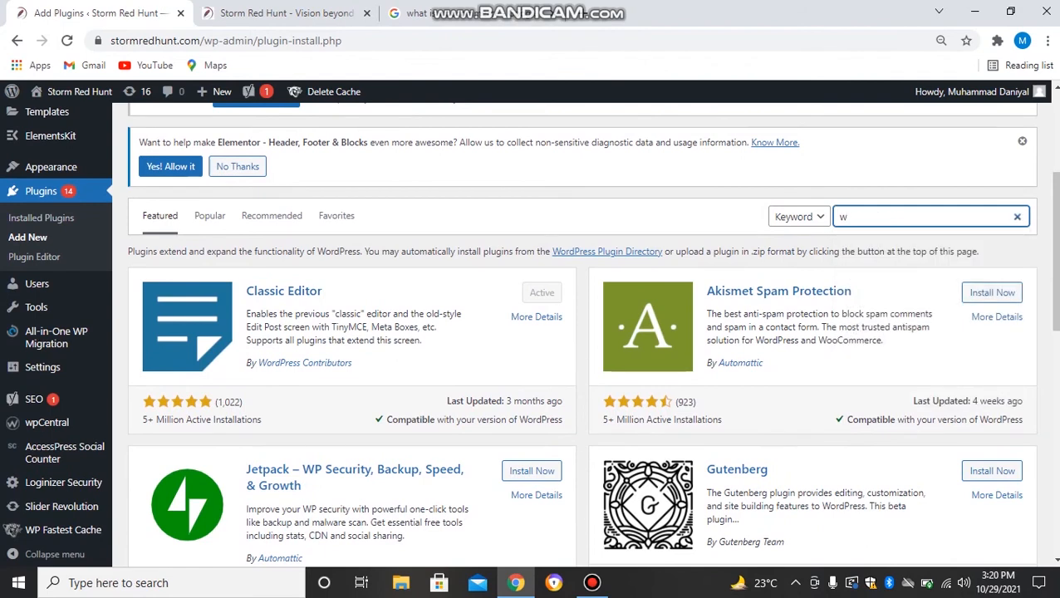
type("oocommer")
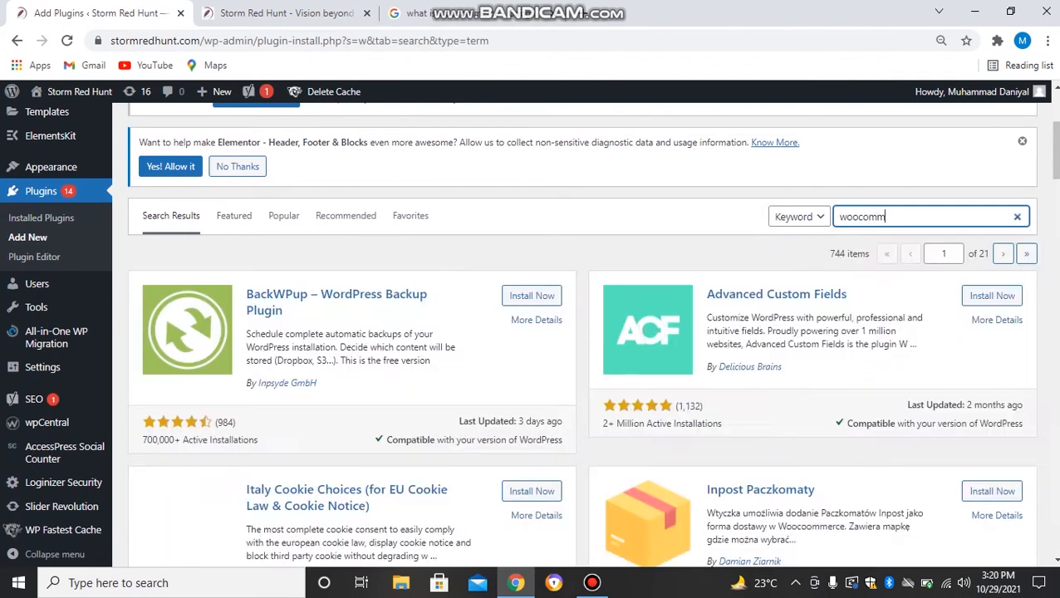
type("ce")
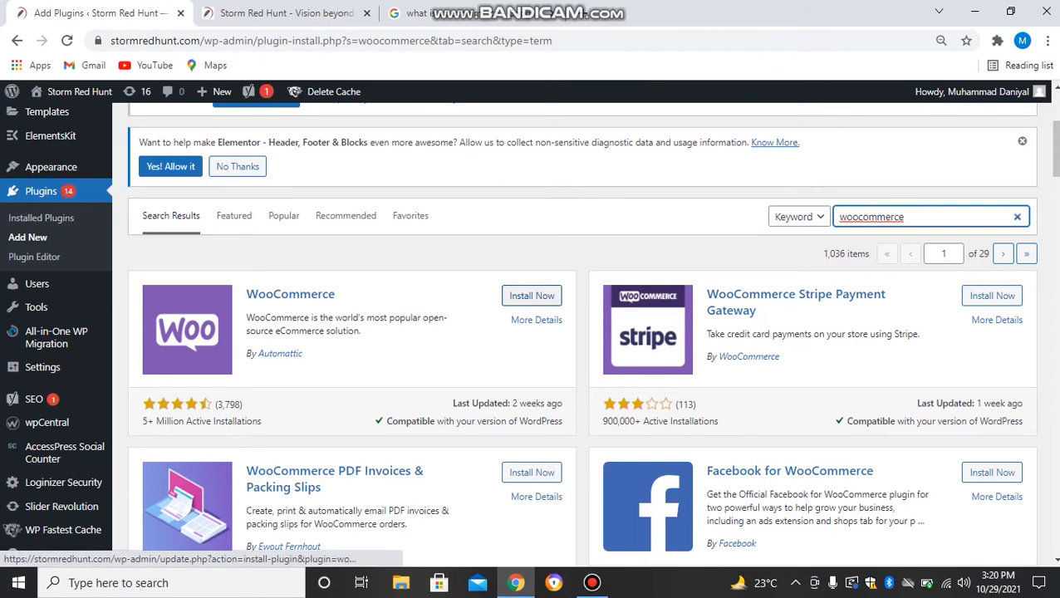
Install the WooCommerce plugin by Automattic and activate it on the site.
left_click(532, 296)
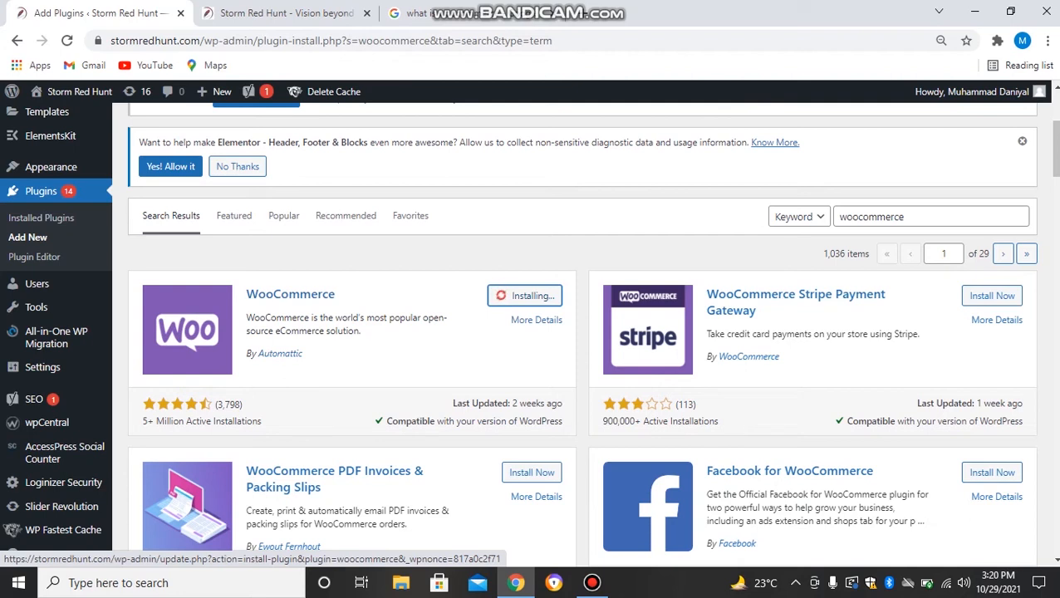
scroll(582, 332, "down", 1)
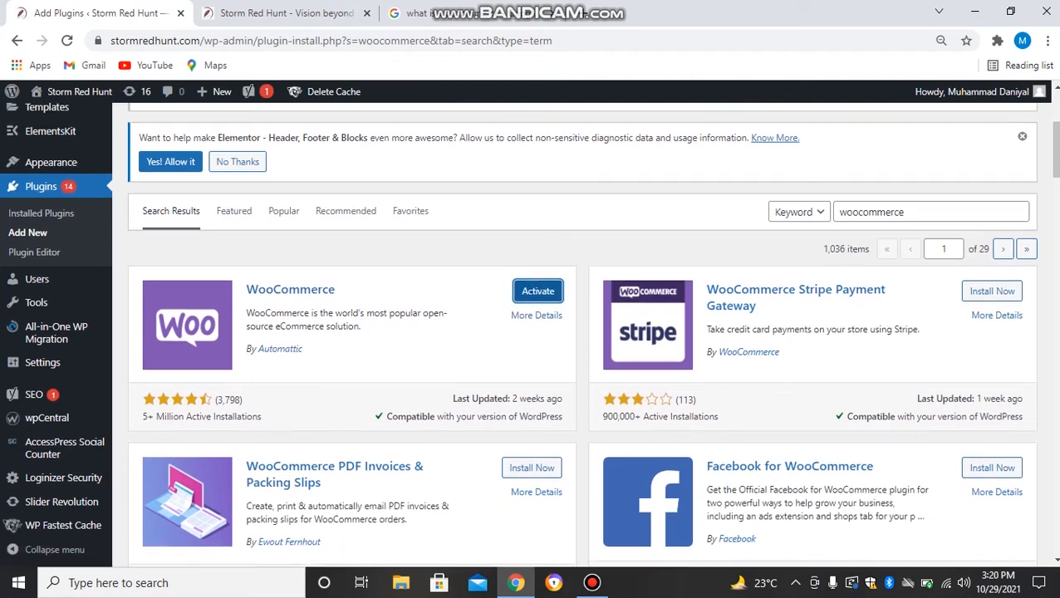
scroll(582, 332, "down", 2)
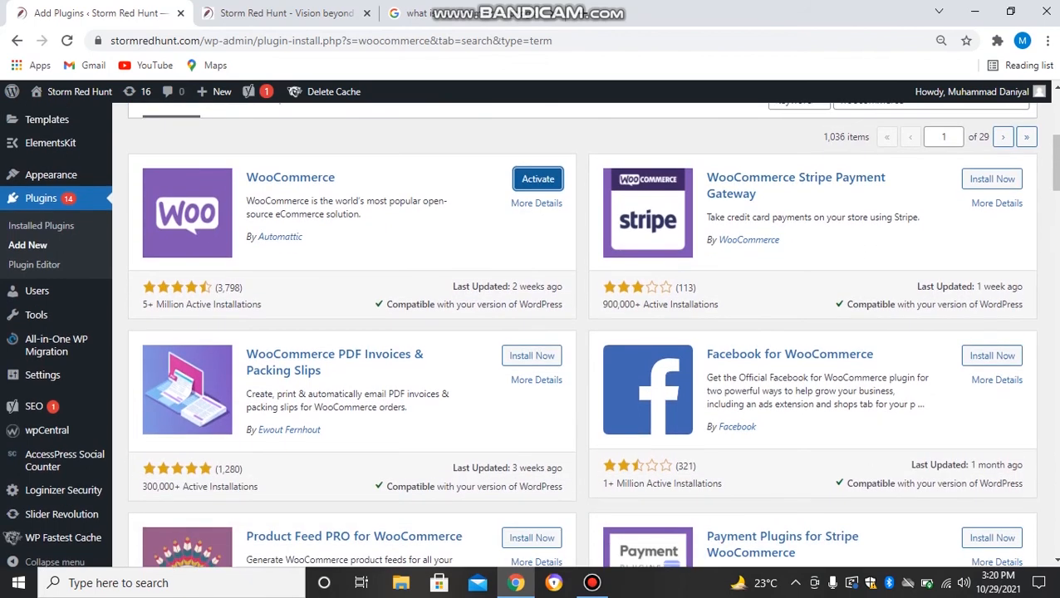
scroll(582, 332, "down", 4)
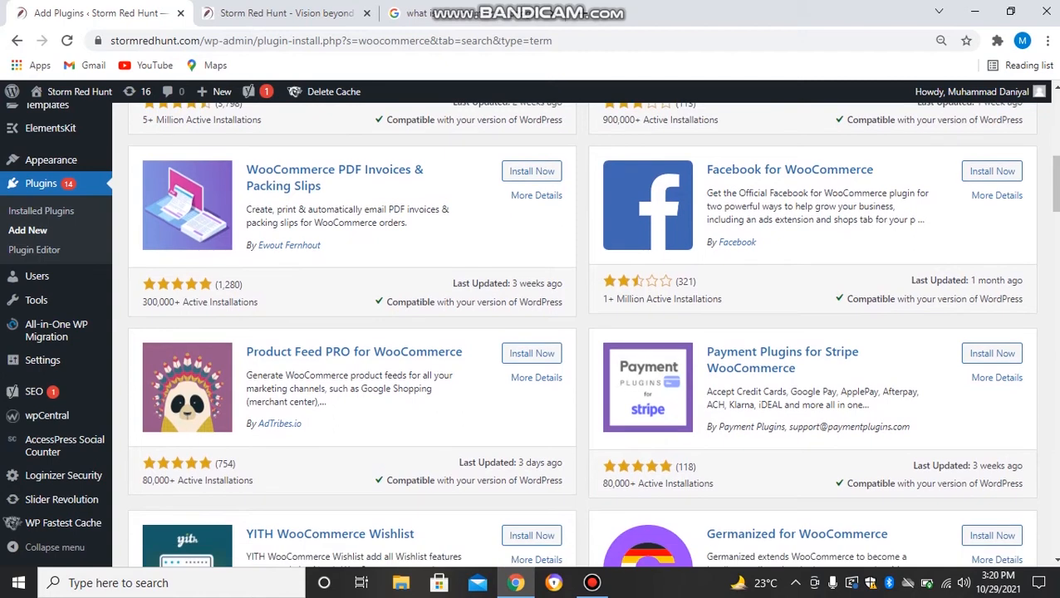
scroll(582, 332, "up", 1)
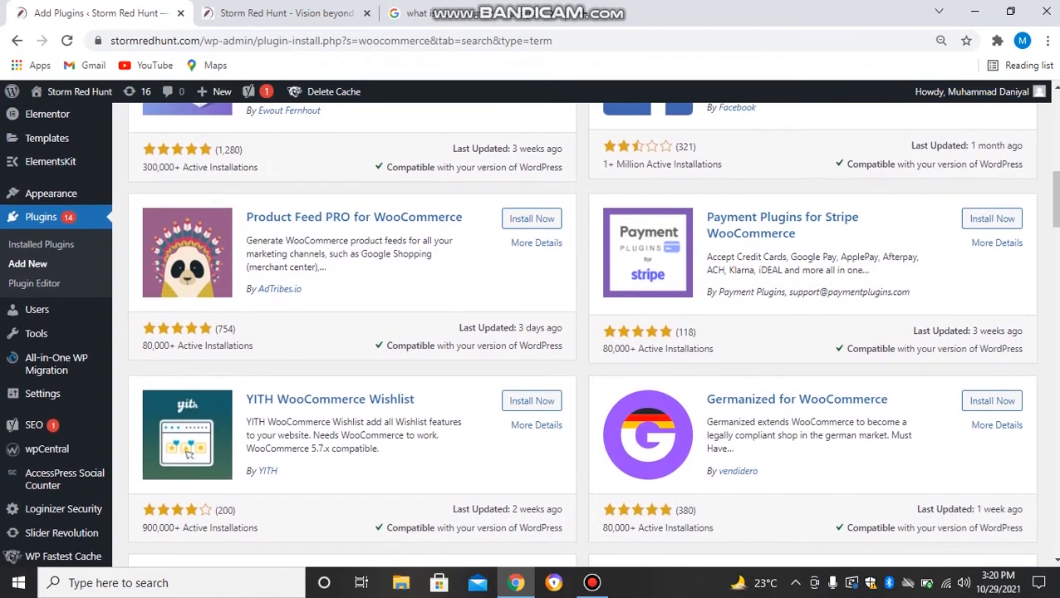
scroll(582, 332, "up", 4)
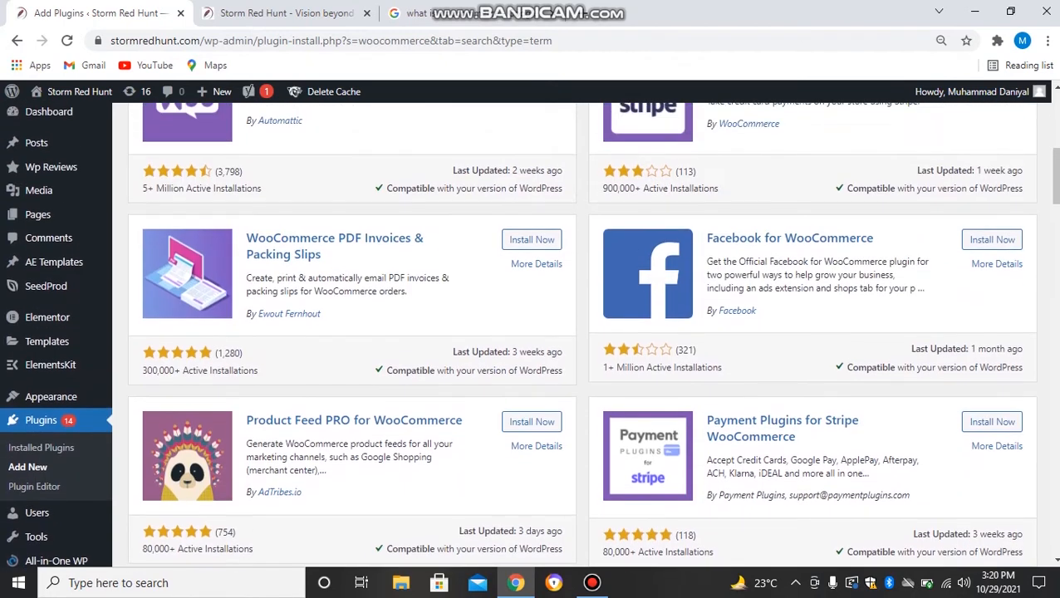
scroll(581, 333, "up", 2)
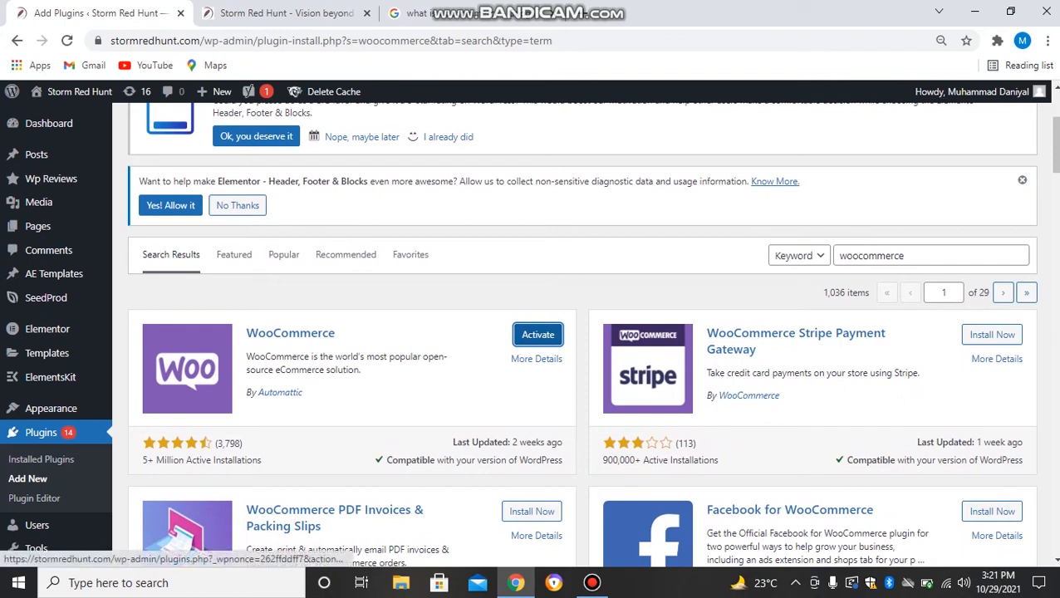
left_click(537, 334)
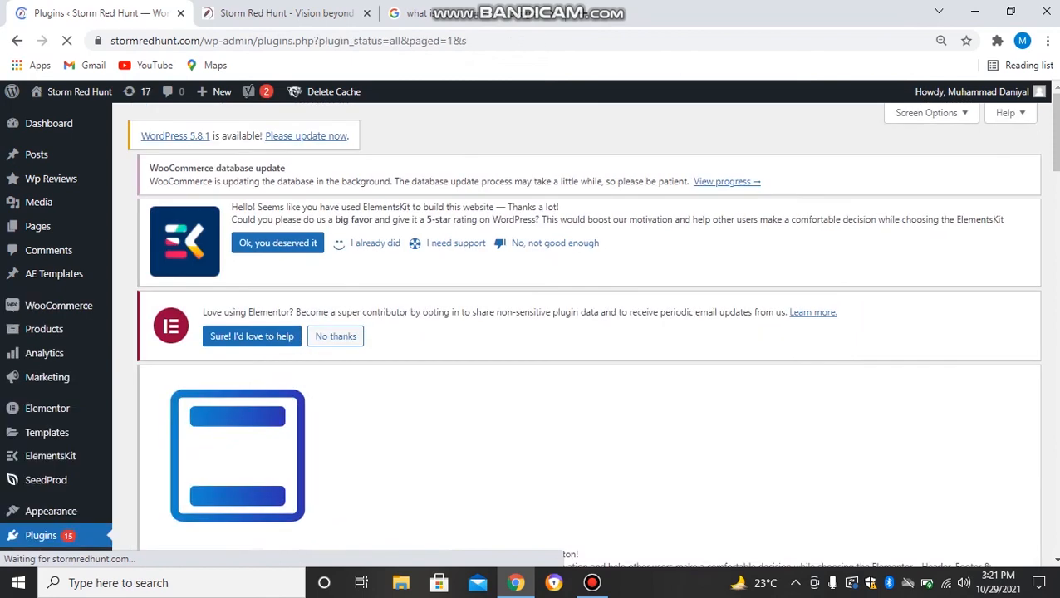
Open the WooCommerce home page and go through its welcome introduction to the end.
scroll(582, 333, "down", 6)
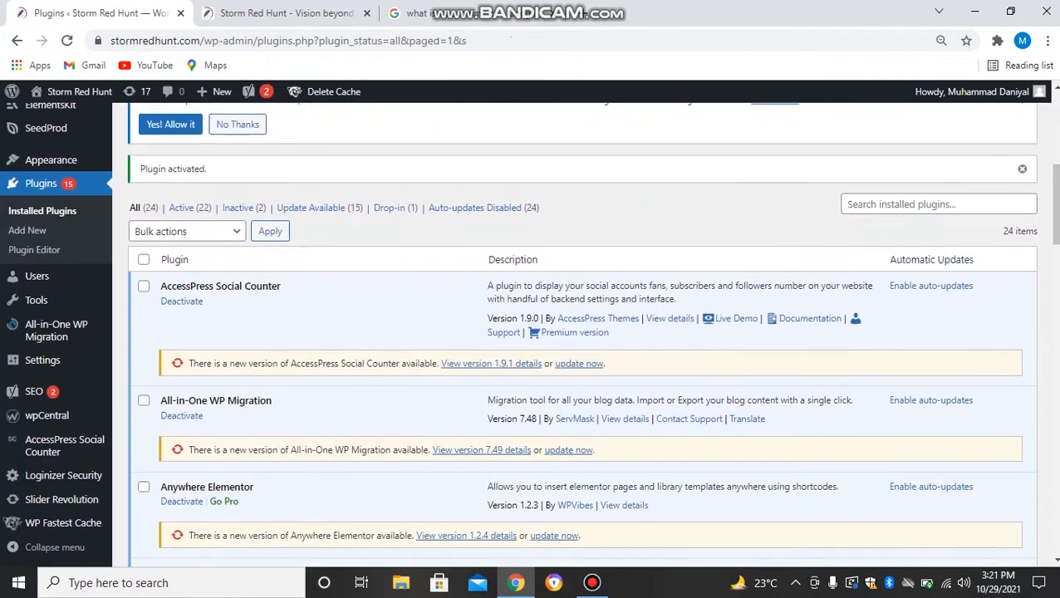
scroll(582, 333, "down", 2)
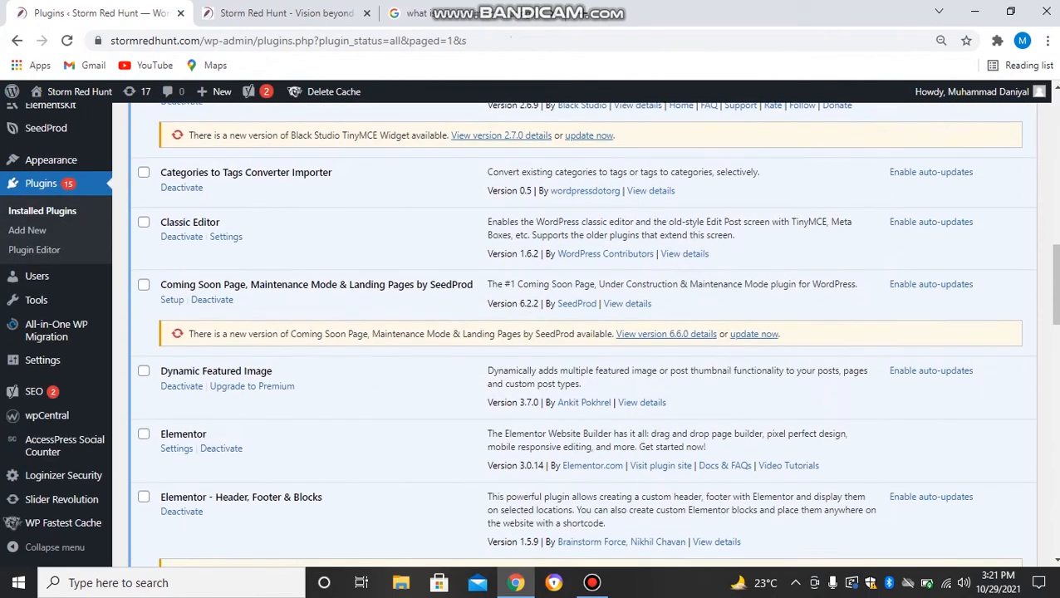
scroll(582, 333, "up", 5)
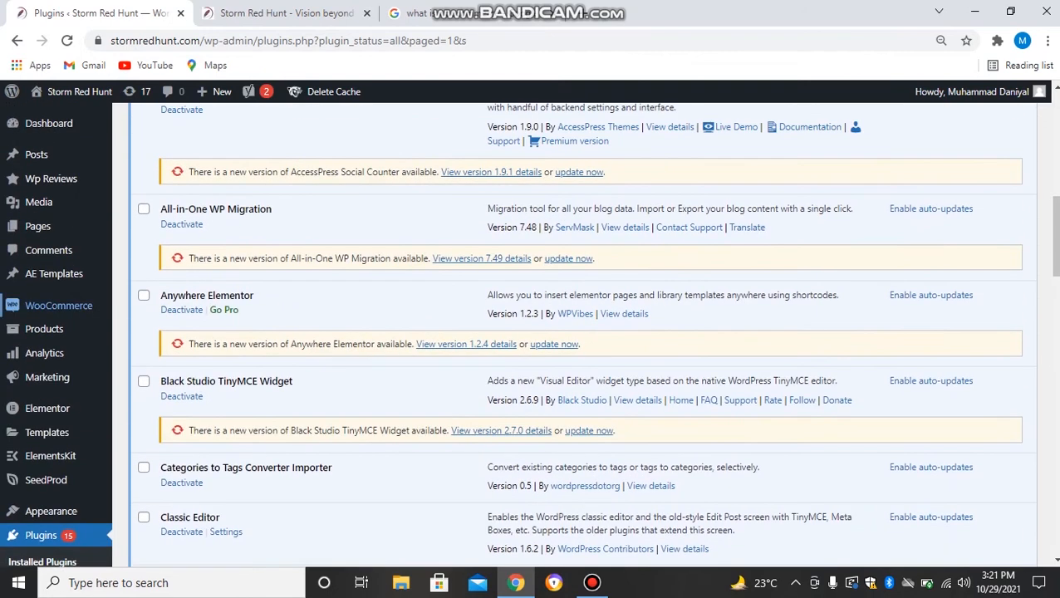
left_click(58, 306)
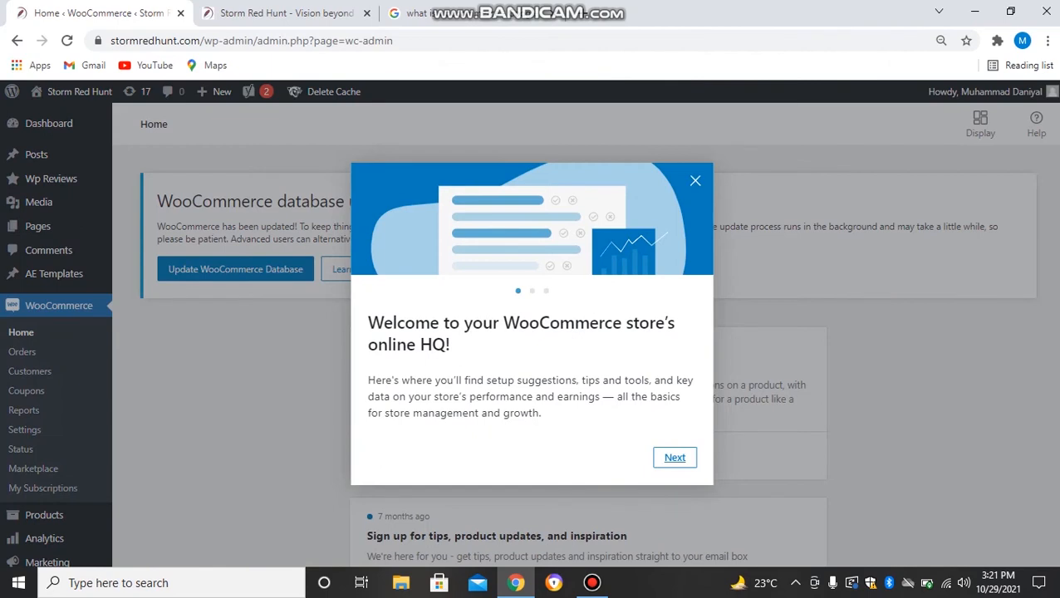
left_click(675, 458)
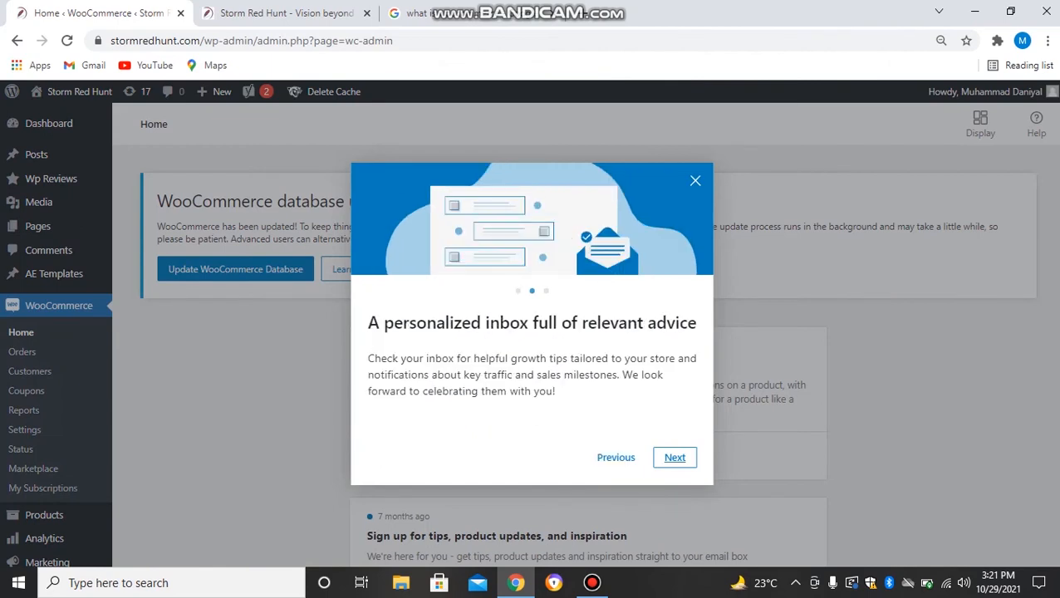
left_click(675, 457)
left_click(675, 458)
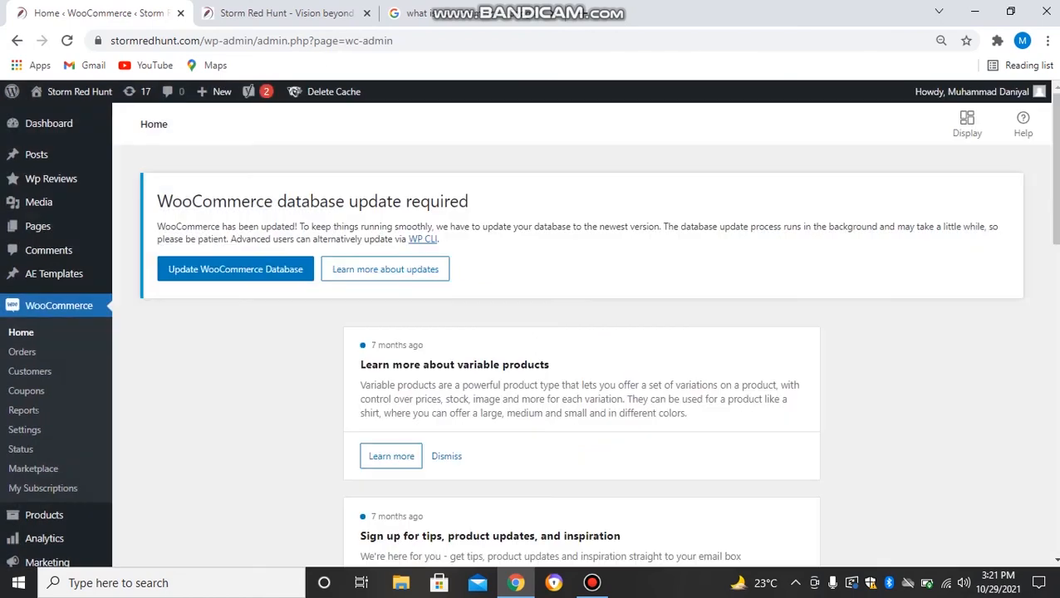
Examine the WooCommerce home page, including its suggestion cards, stats overview and store management links.
scroll(582, 333, "down", 3)
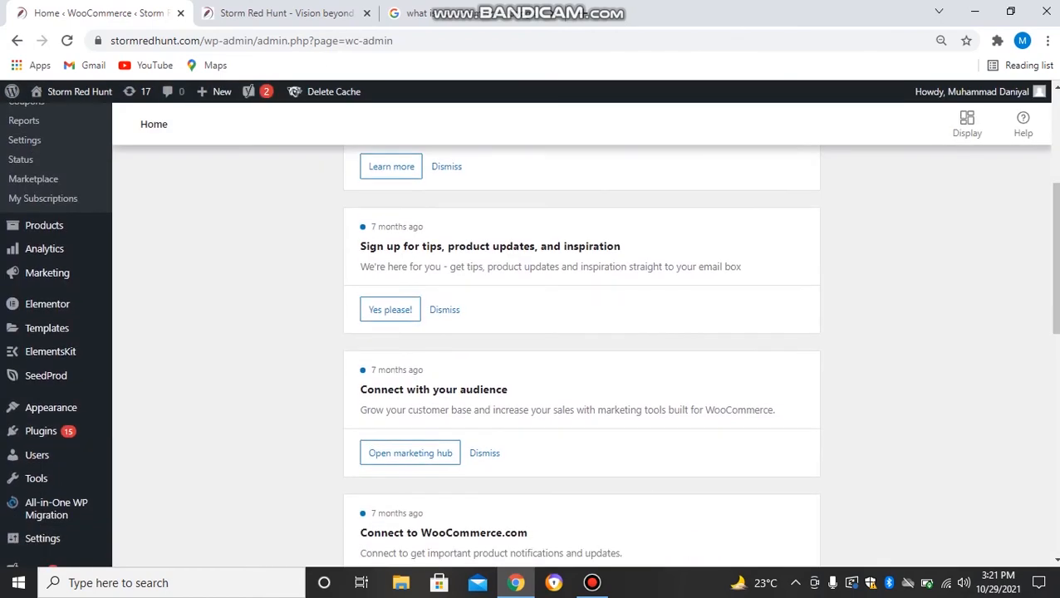
scroll(582, 332, "down", 5)
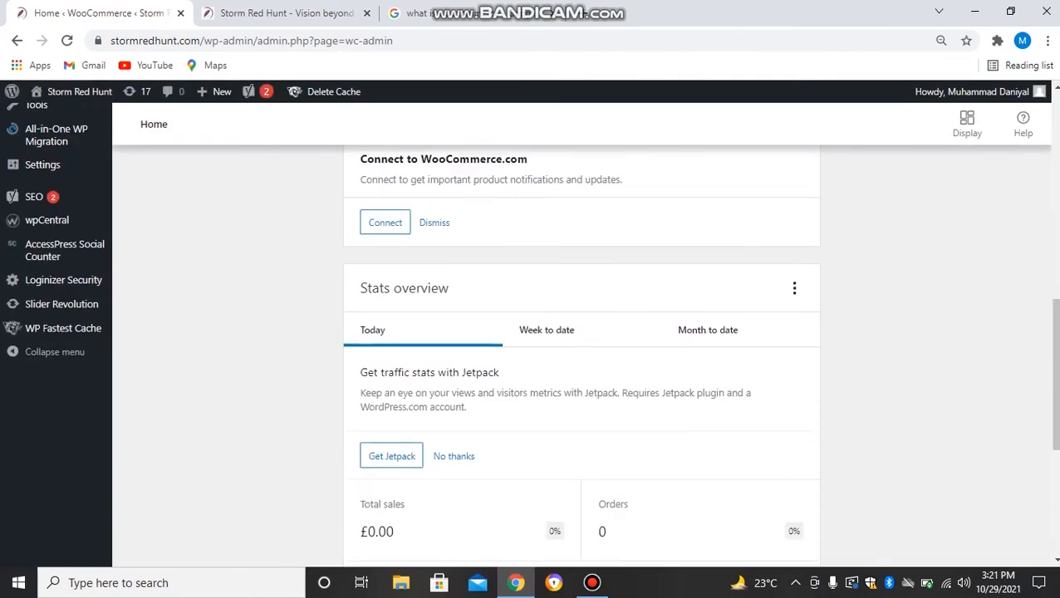
scroll(582, 332, "up", 1)
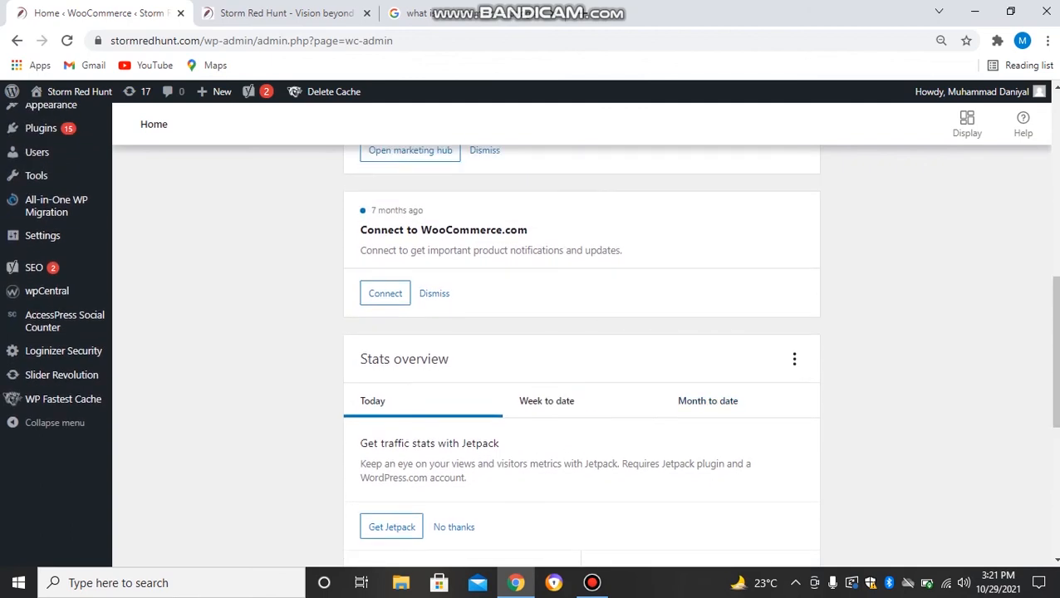
scroll(581, 332, "up", 6)
scroll(582, 332, "down", 10)
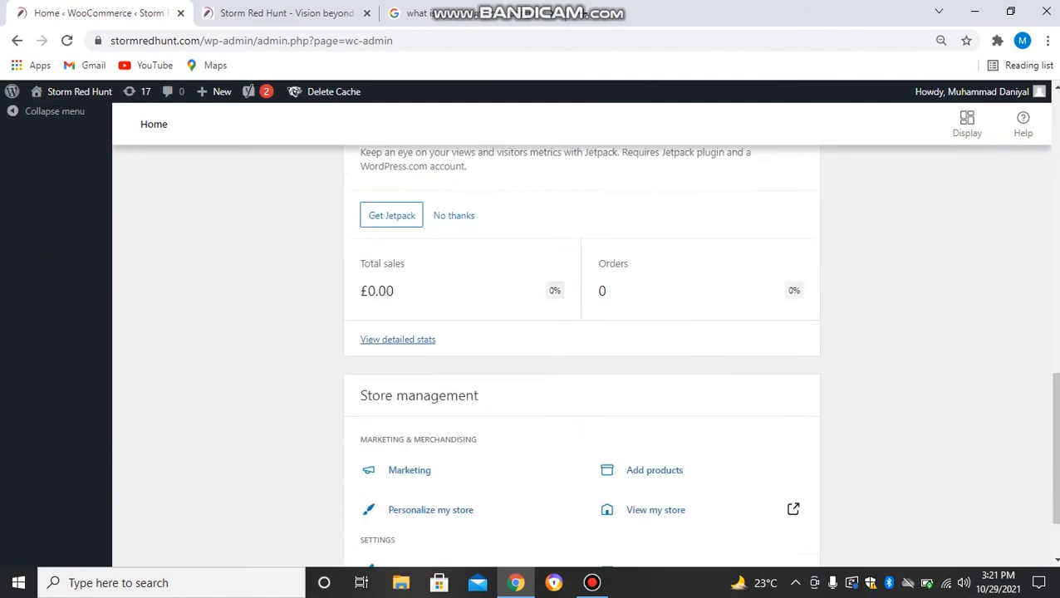
scroll(582, 333, "up", 3)
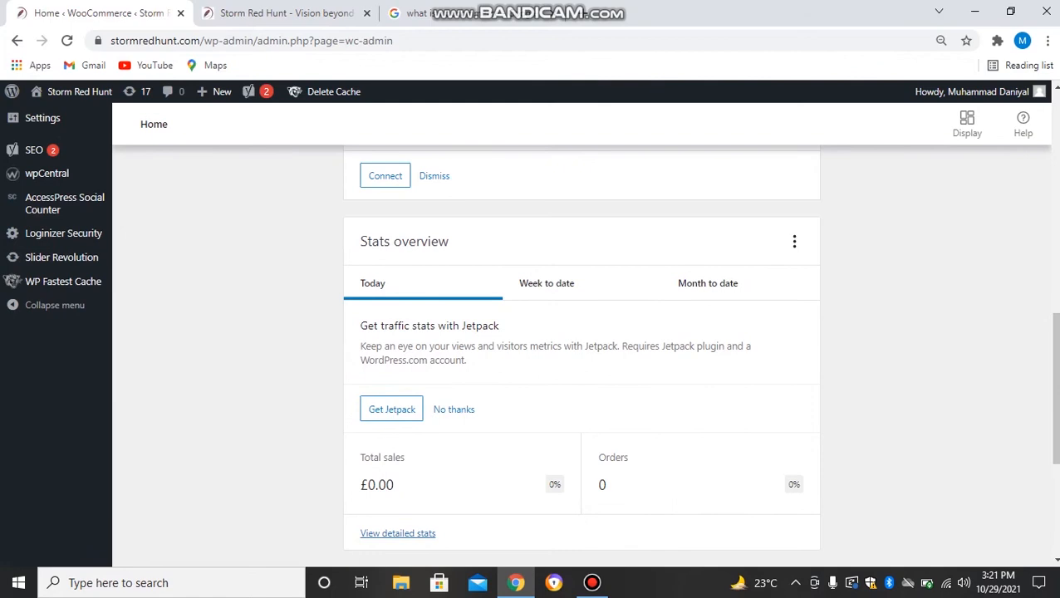
scroll(582, 333, "down", 1)
scroll(582, 332, "down", 2)
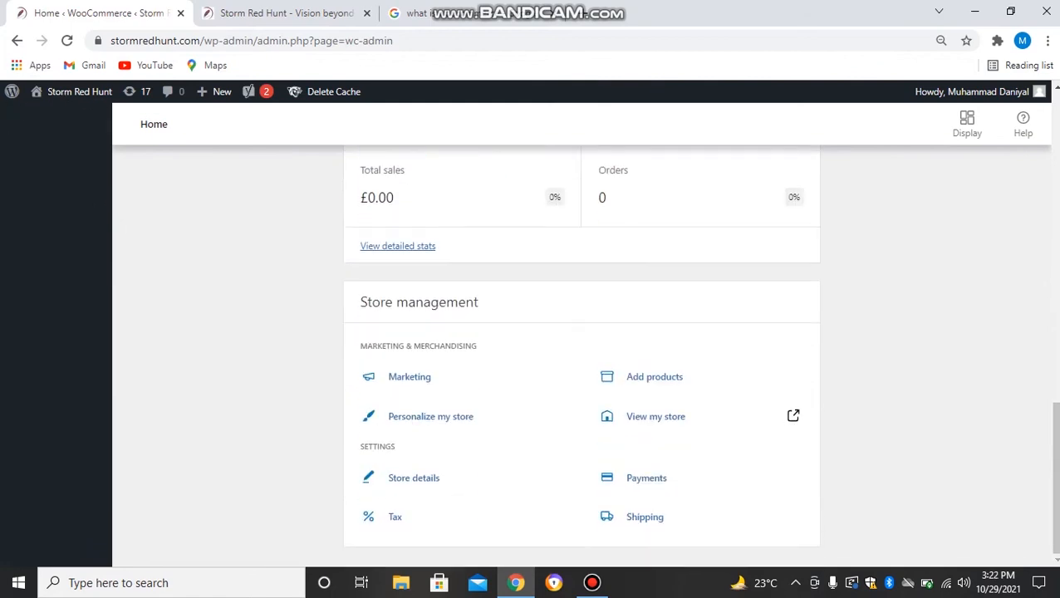
scroll(582, 333, "up", 12)
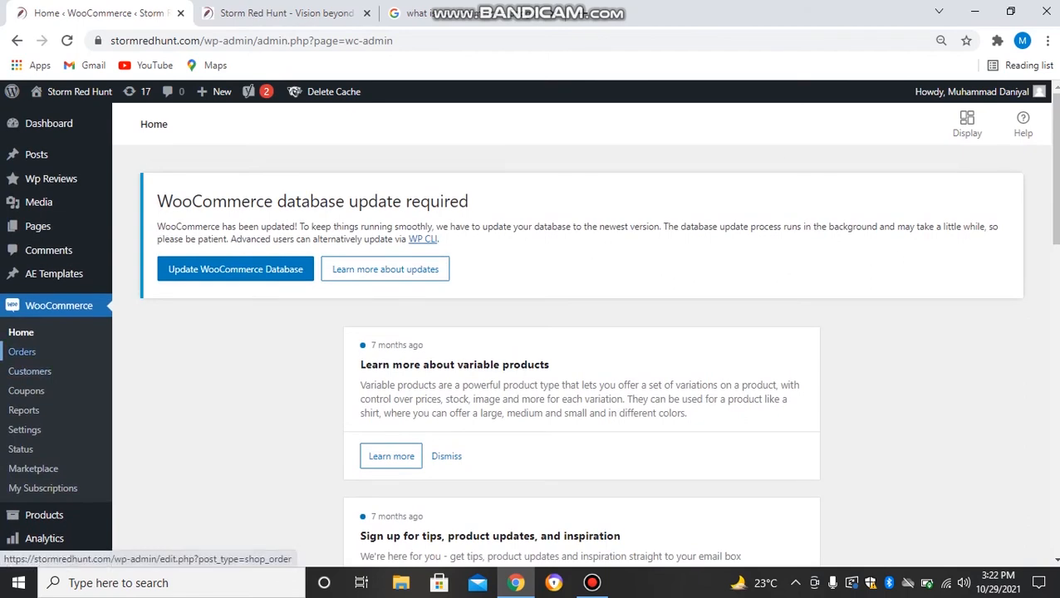
Open the WooCommerce orders page and look through its contents.
left_click(22, 351)
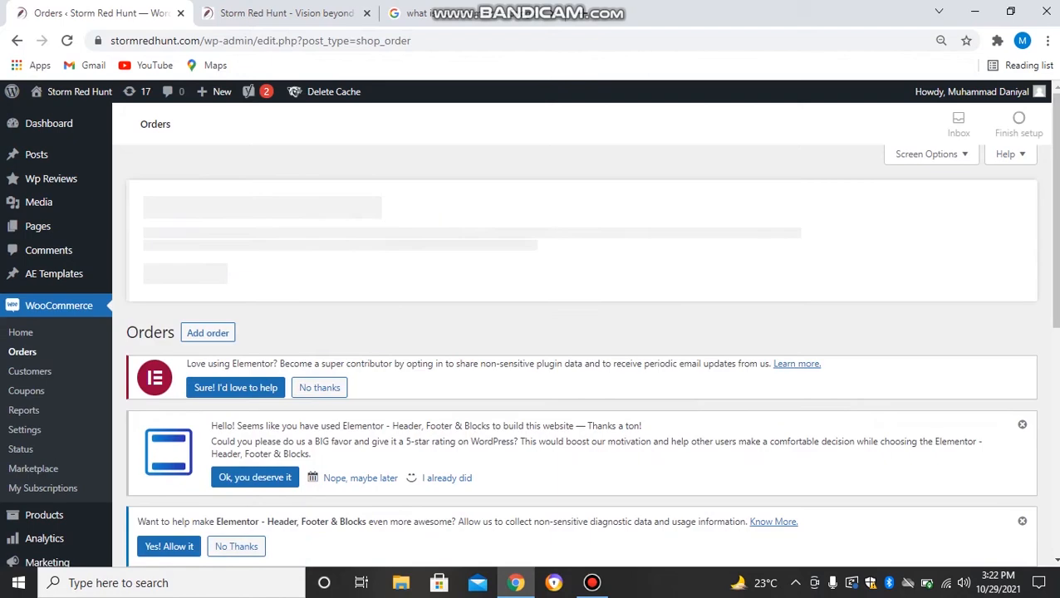
scroll(581, 333, "down", 5)
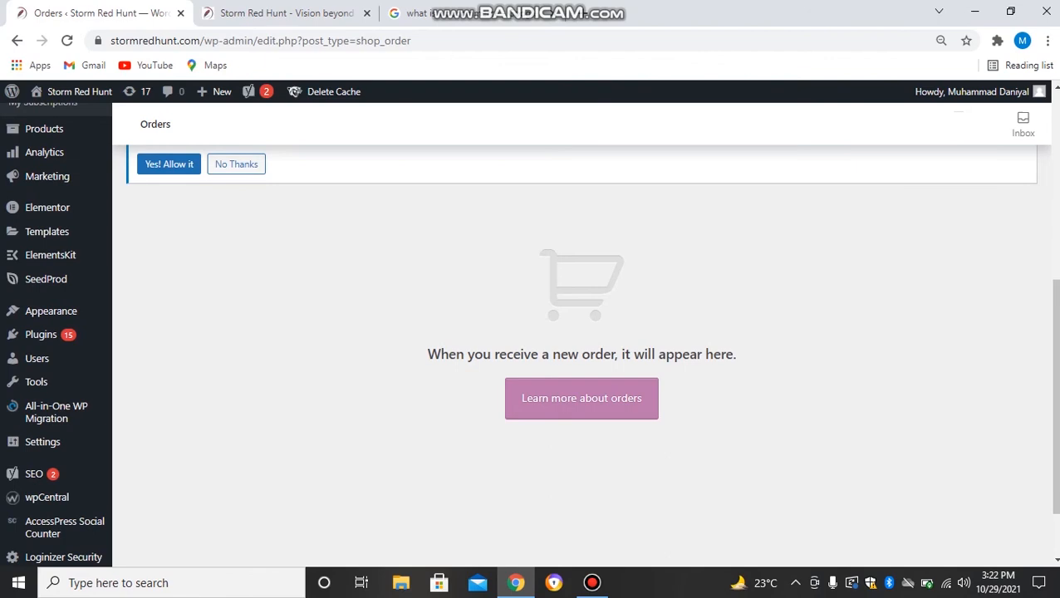
scroll(581, 332, "up", 3)
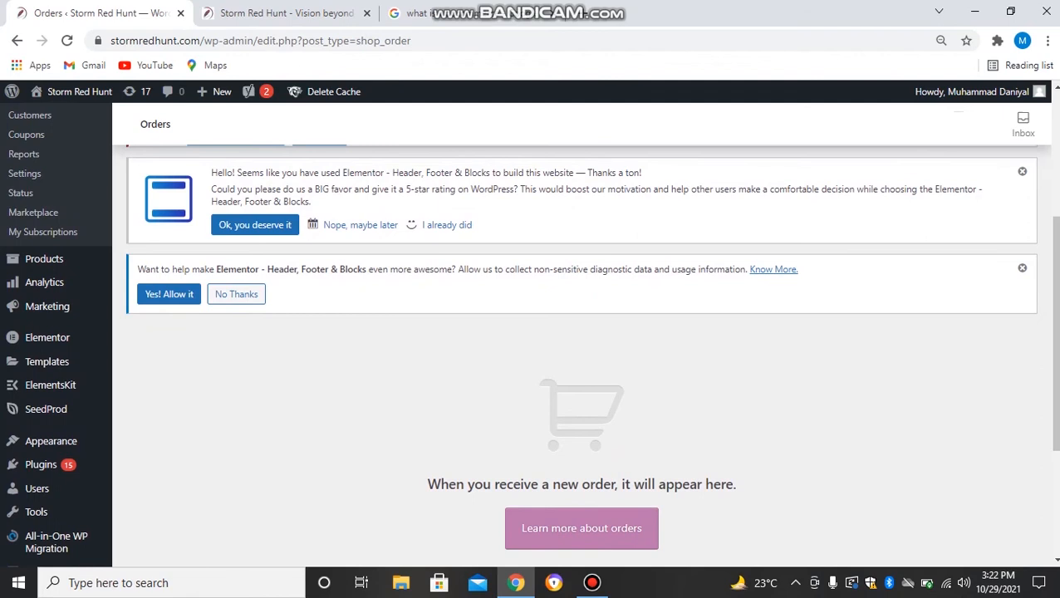
Open the WooCommerce customers page and look through the customer list.
scroll(582, 333, "up", 3)
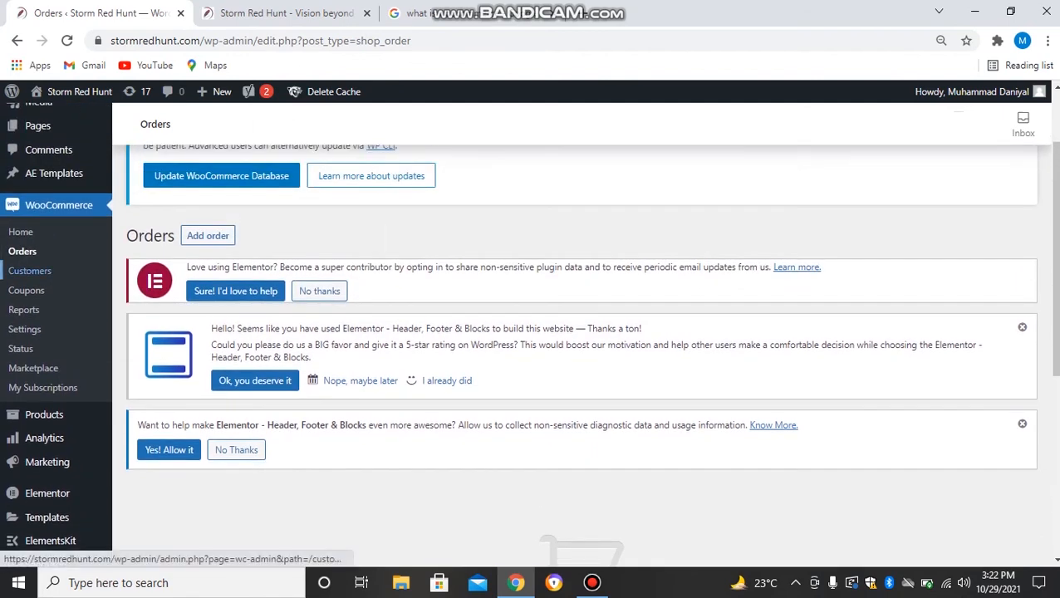
left_click(30, 271)
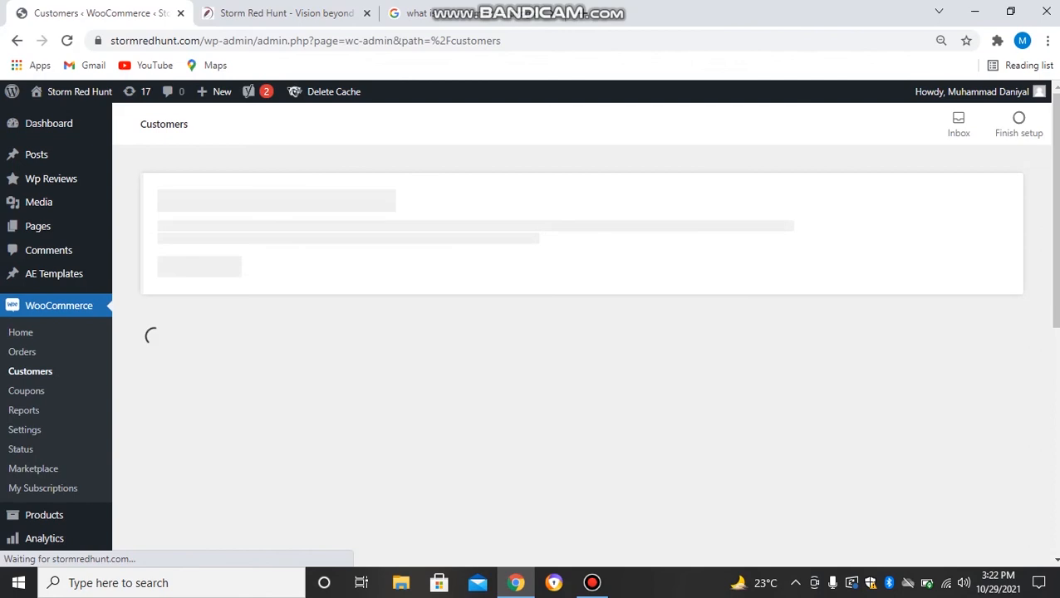
scroll(582, 361, "down", 3)
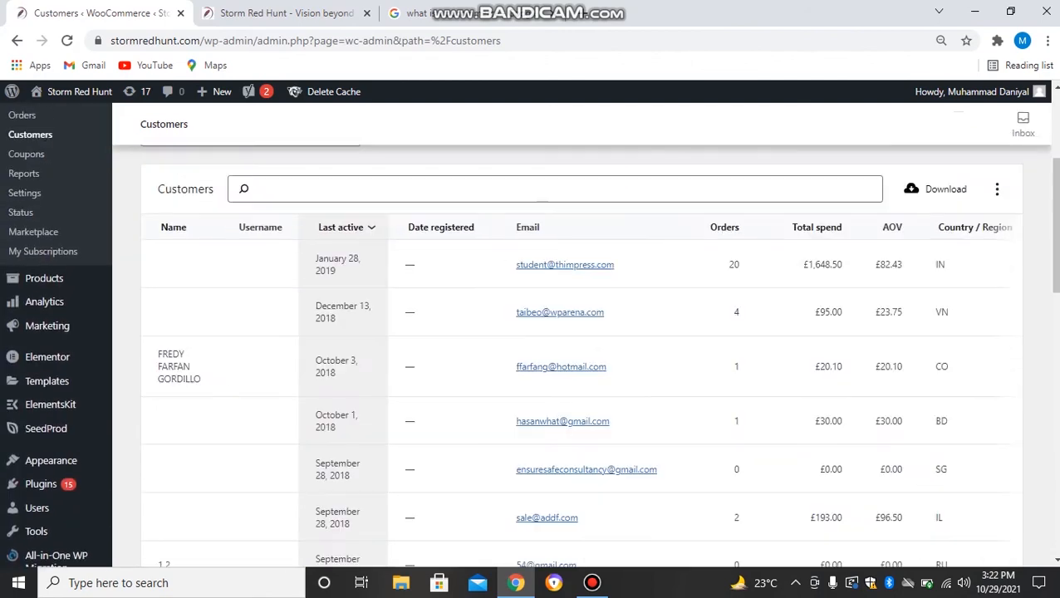
scroll(582, 332, "down", 1)
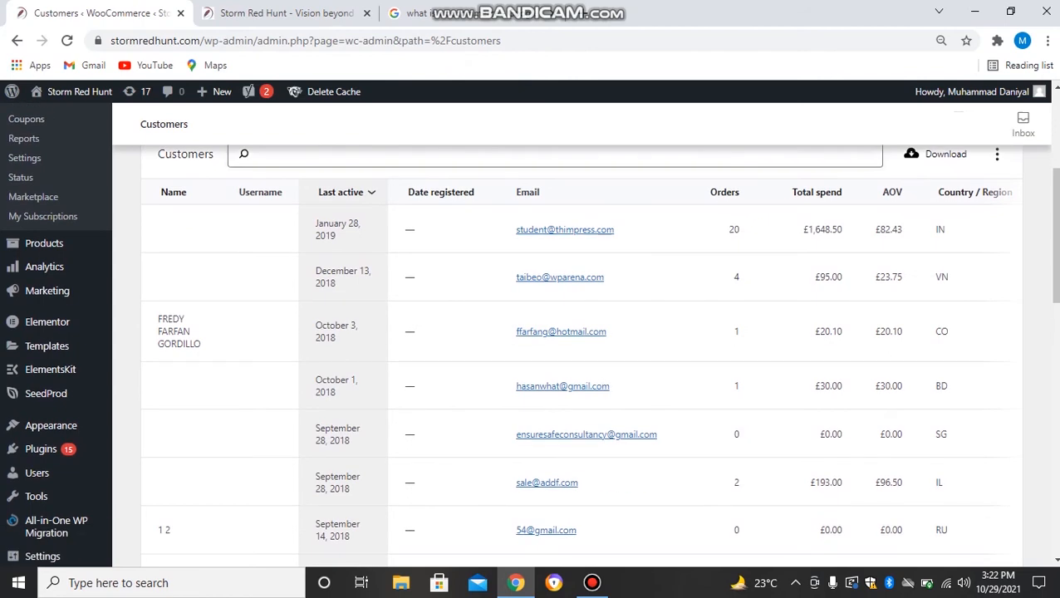
scroll(582, 333, "up", 1)
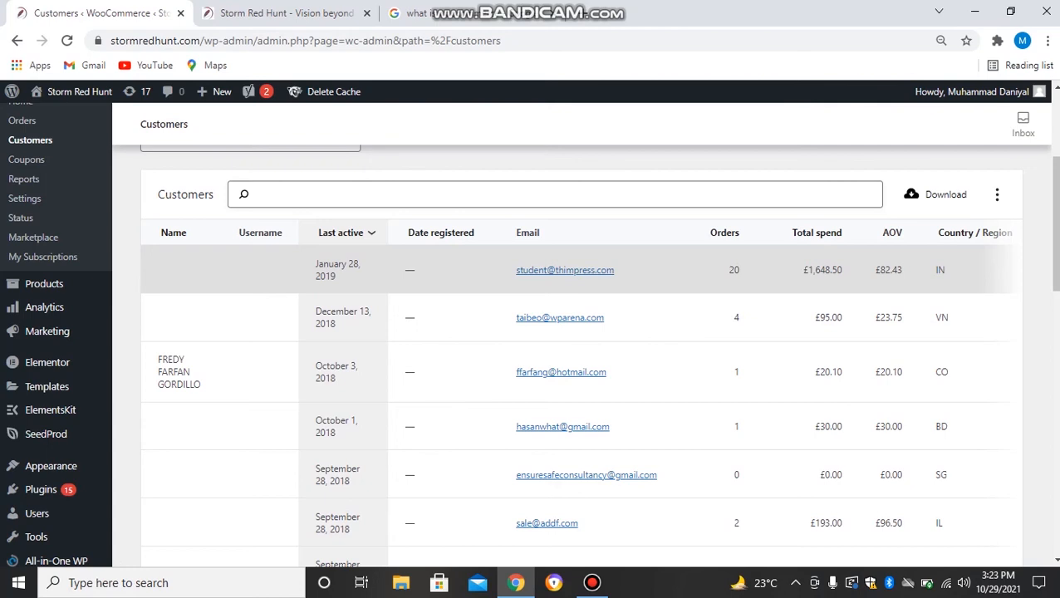
scroll(573, 349, "down", 5)
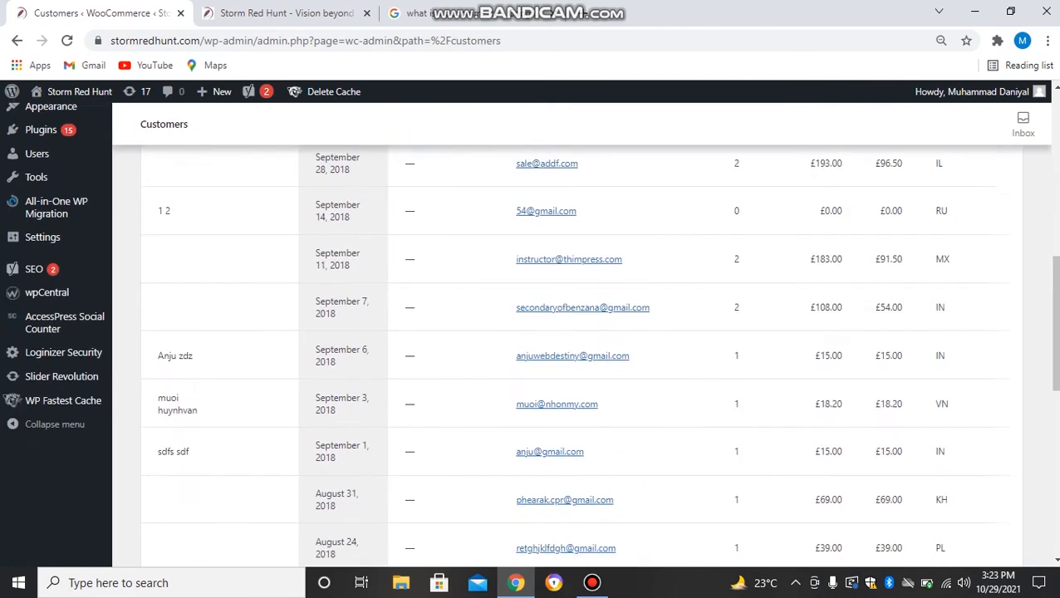
Open the WooCommerce coupons page and look over its coupon creation area and recommended coupon extensions.
scroll(573, 332, "up", 6)
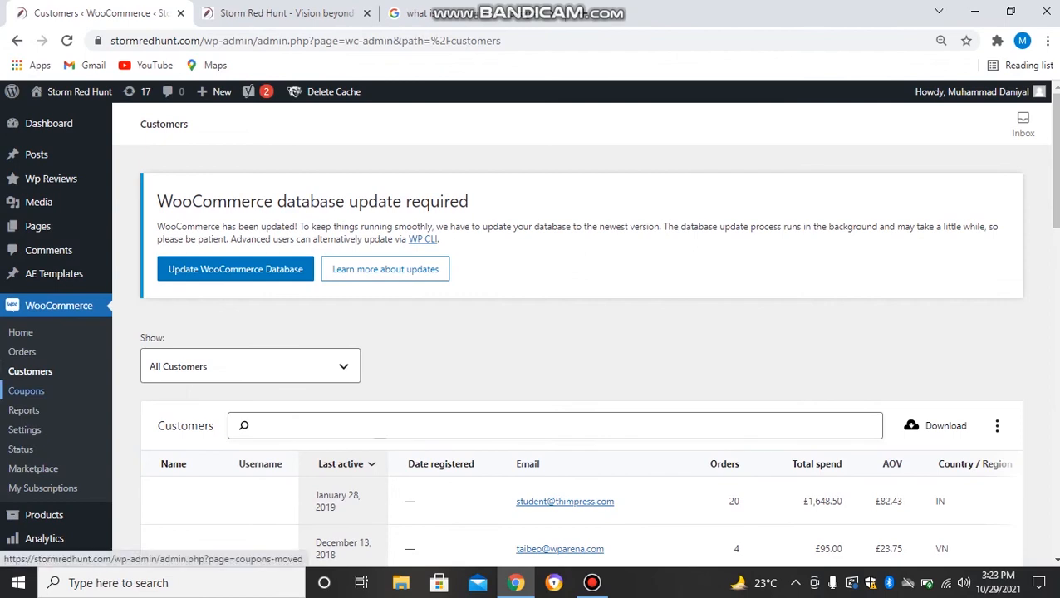
left_click(26, 390)
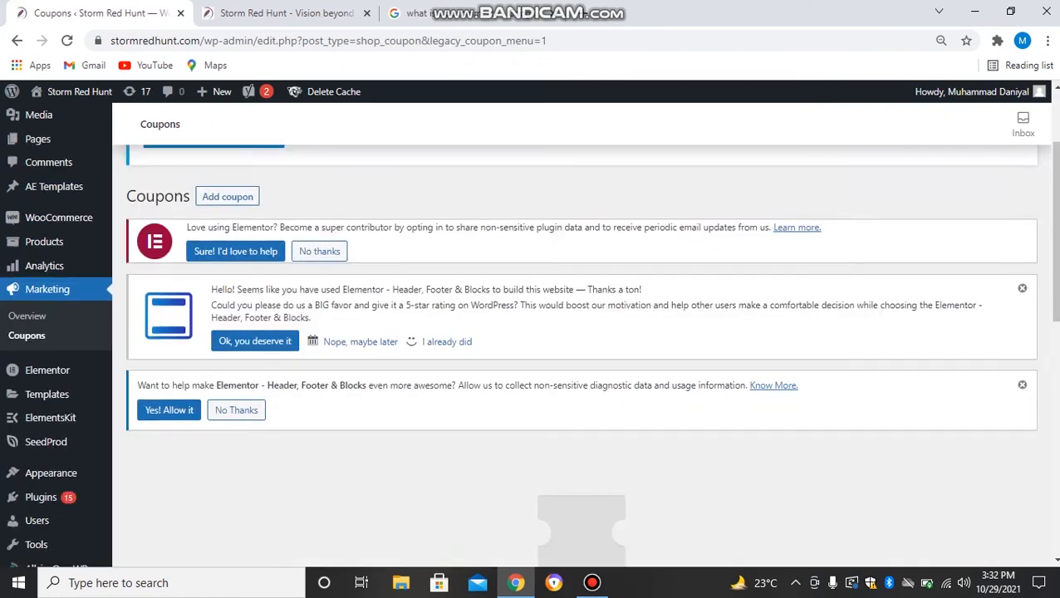
scroll(582, 332, "down", 3)
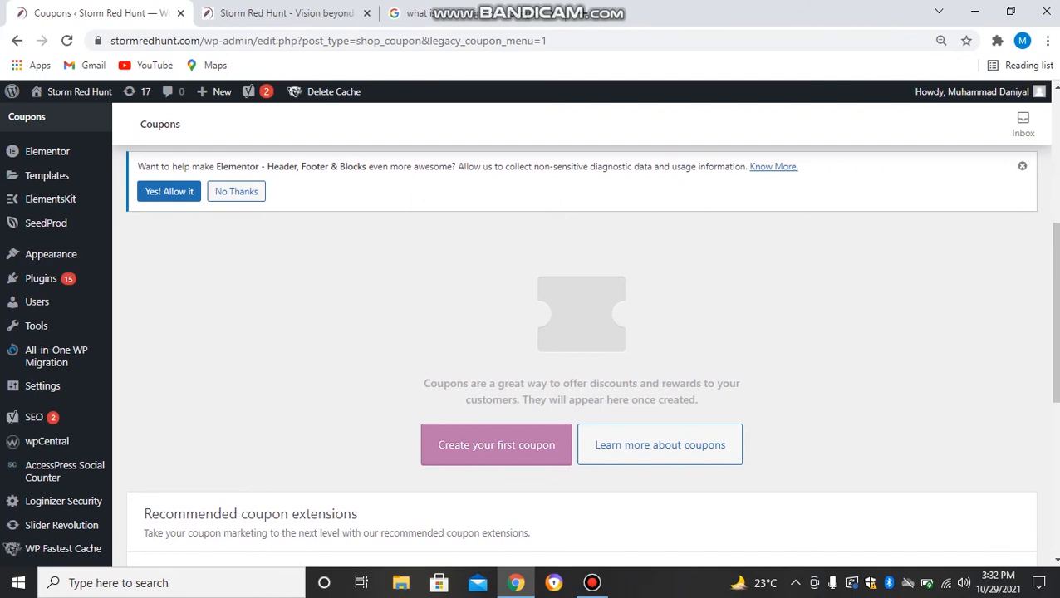
scroll(531, 332, "down", 1)
Open the WooCommerce reports page and review the sales-by-date figures for the last 7 days.
scroll(532, 333, "up", 4)
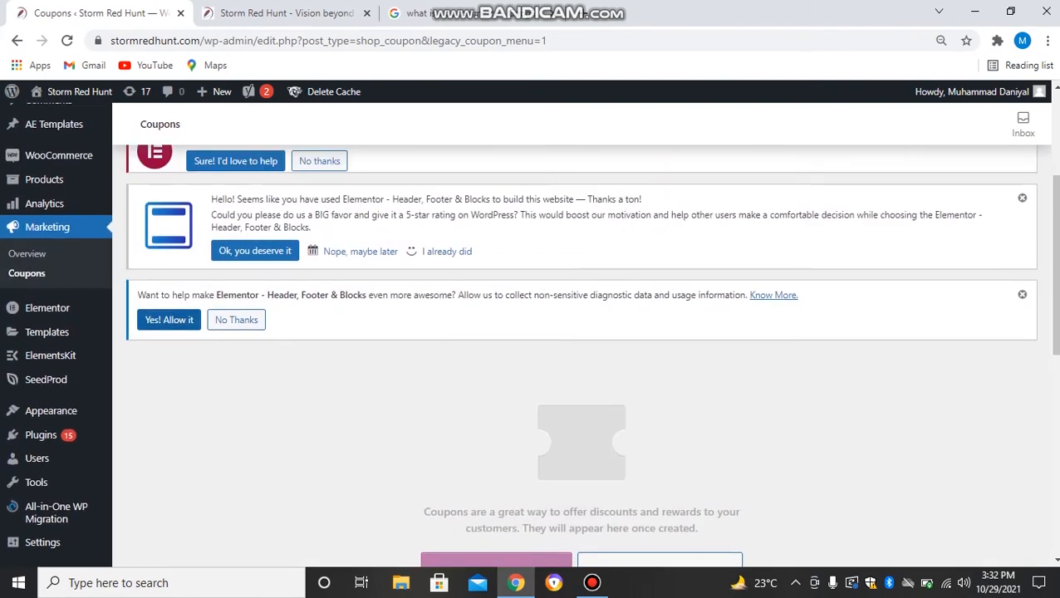
mouse_move(49, 308)
scroll(50, 308, "up", 1)
mouse_move(58, 197)
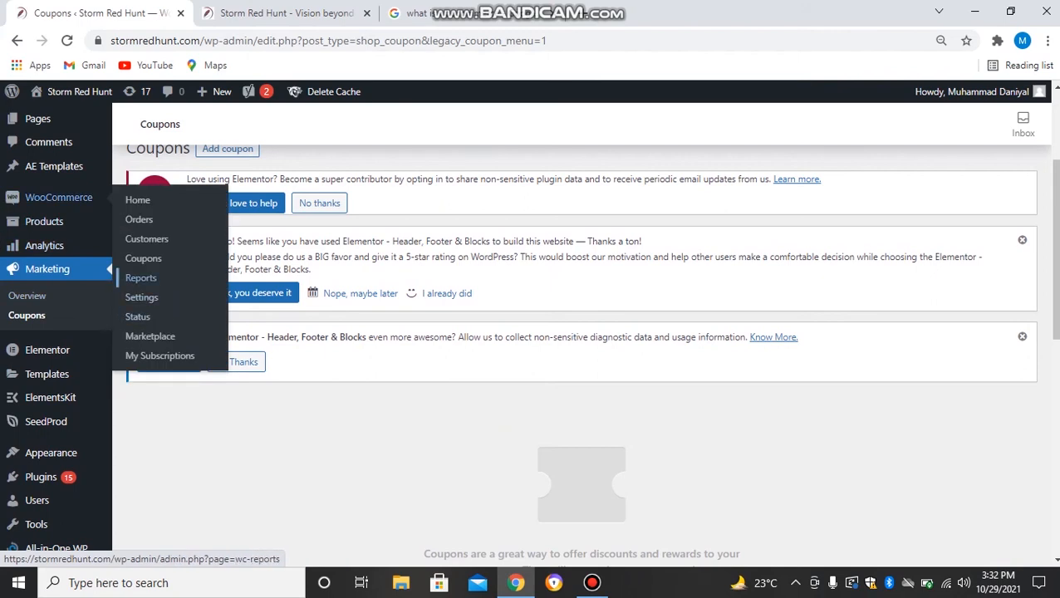
left_click(140, 278)
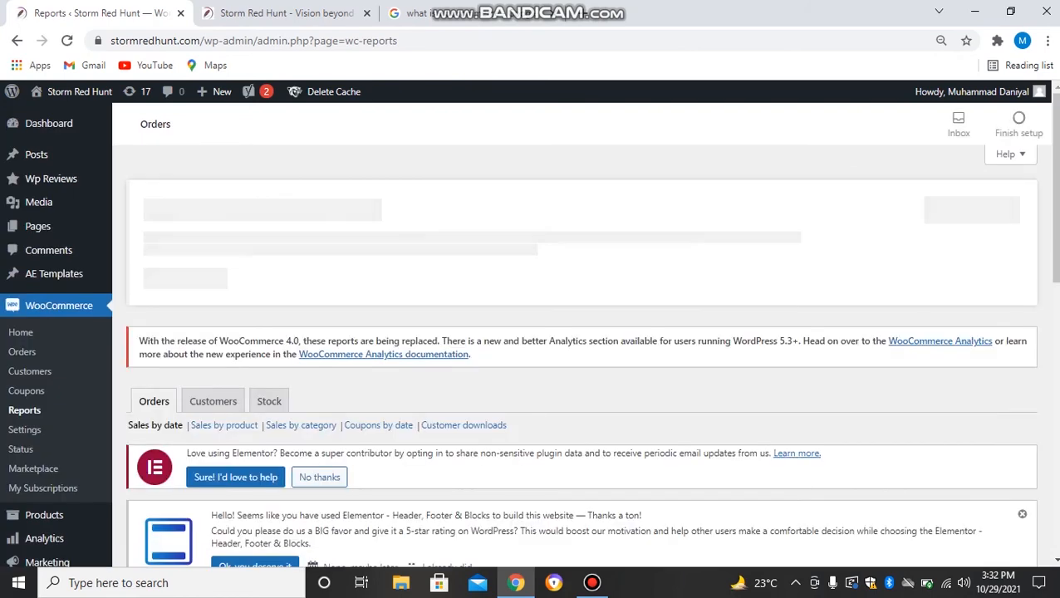
scroll(582, 333, "down", 5)
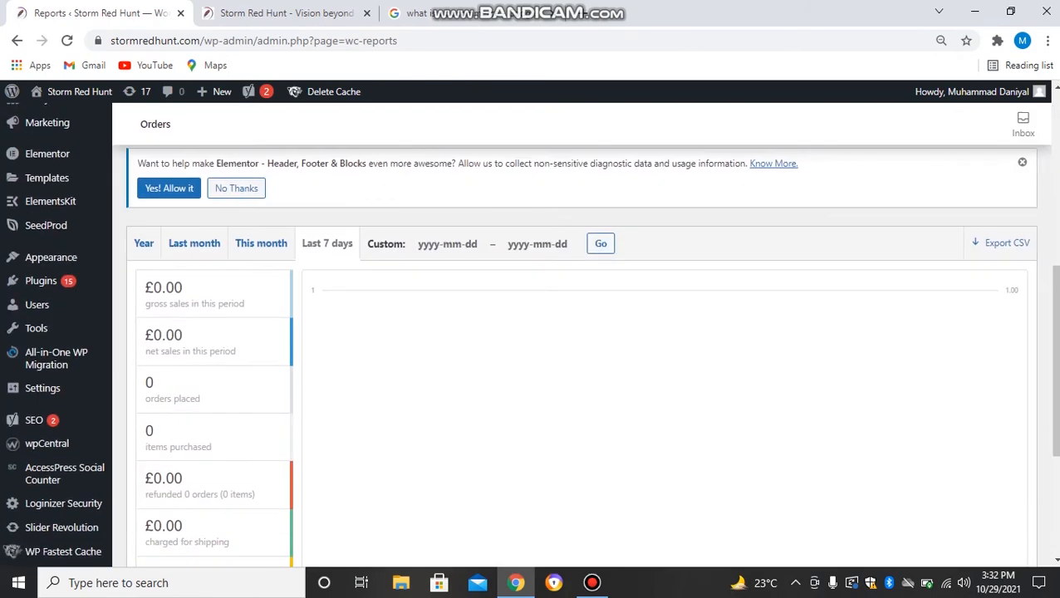
scroll(166, 249, "down", 1)
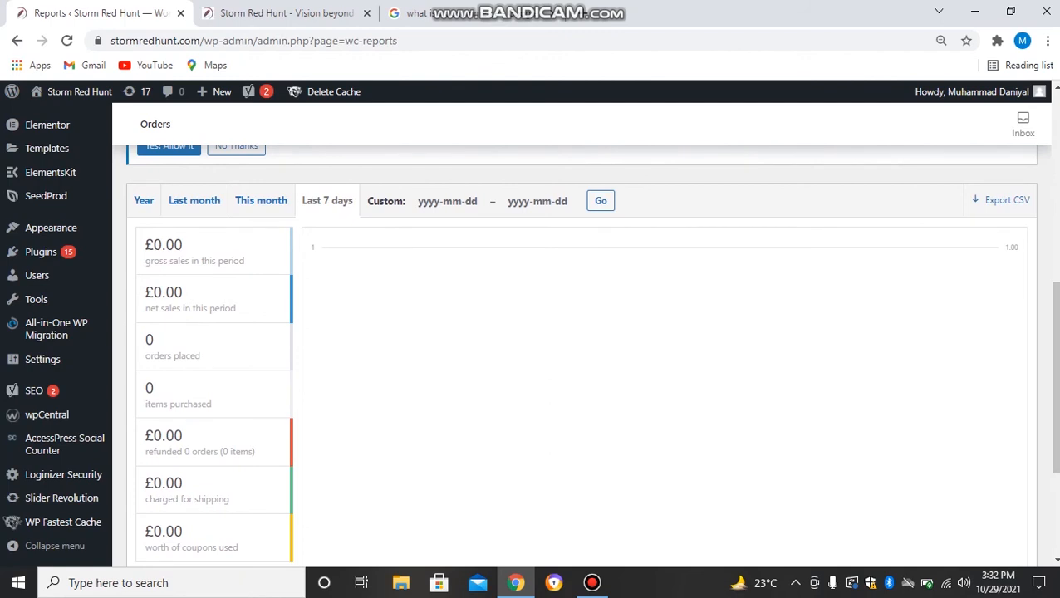
scroll(582, 349, "down", 2)
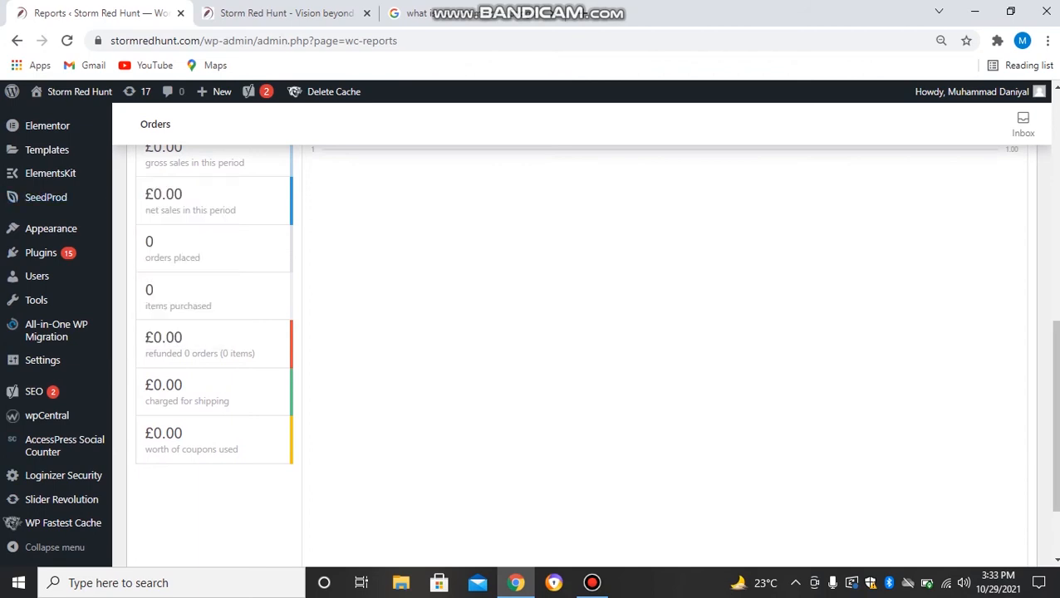
Open the WooCommerce settings and look through the store address and general options in the General section.
scroll(208, 333, "up", 1)
scroll(50, 465, "up", 5)
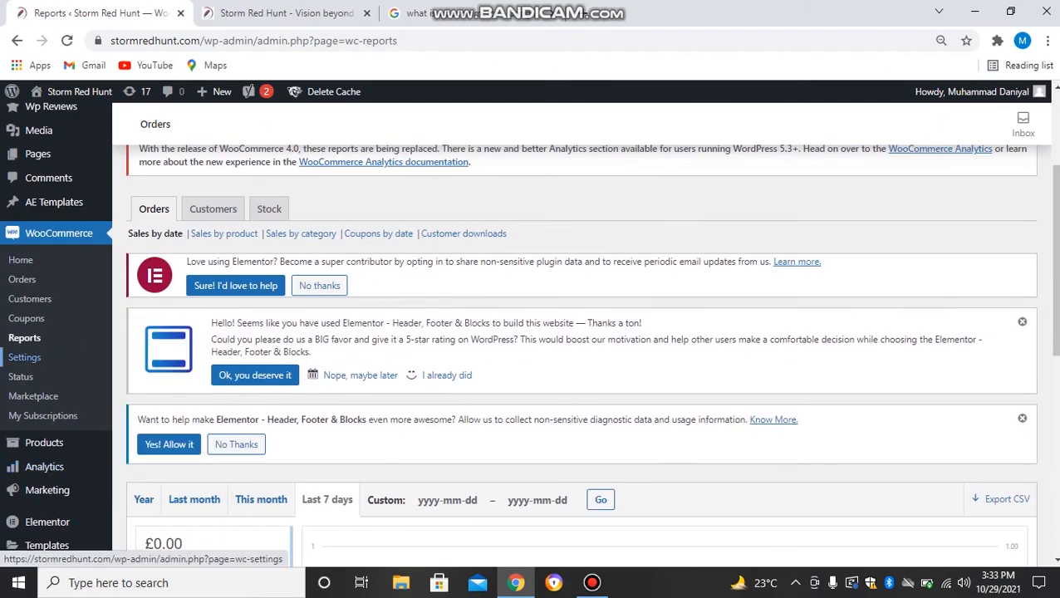
left_click(24, 357)
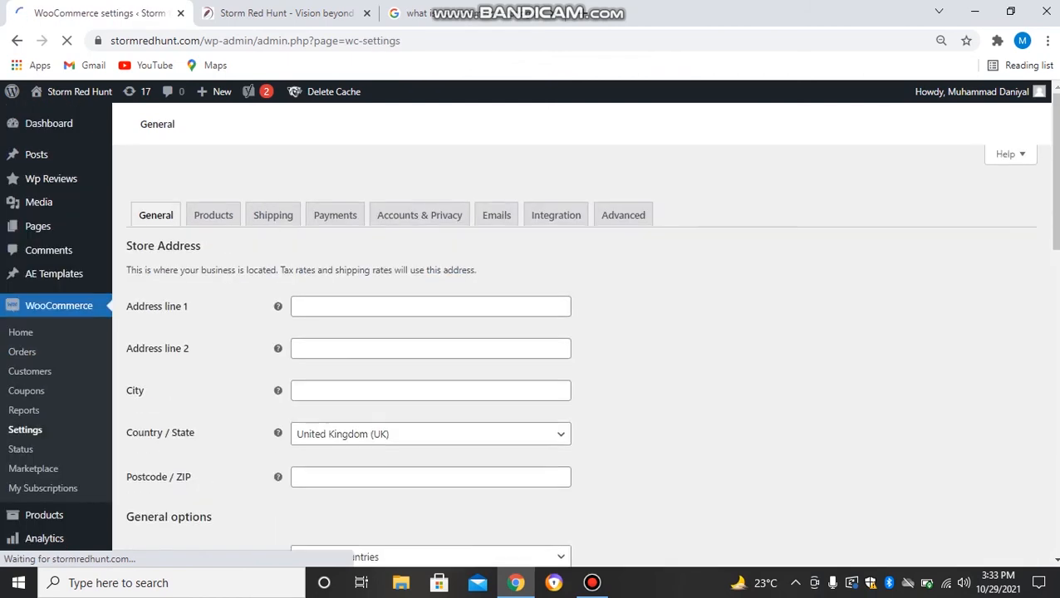
scroll(582, 332, "down", 4)
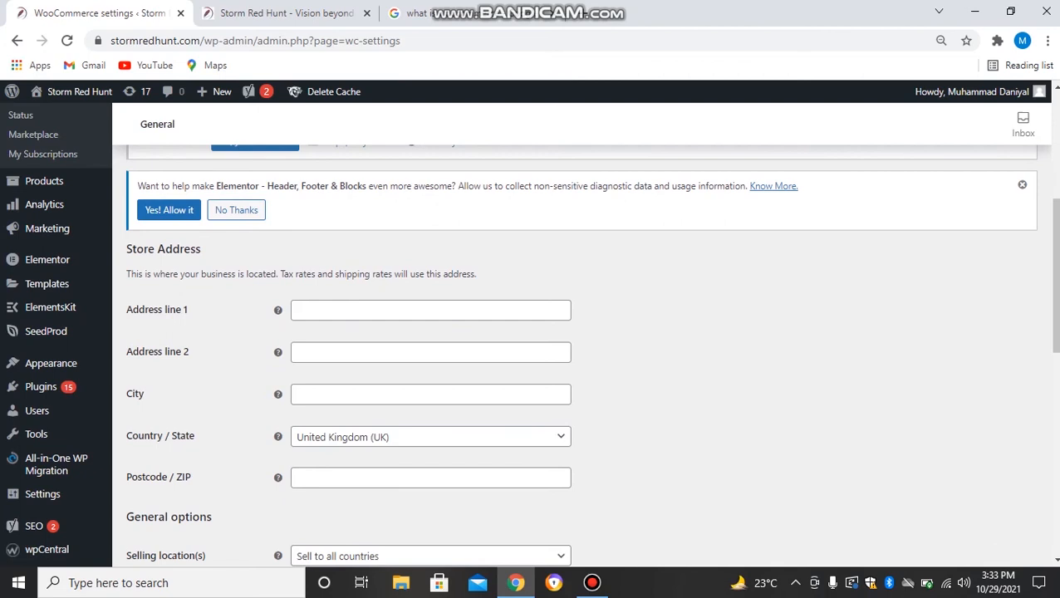
scroll(582, 349, "down", 2)
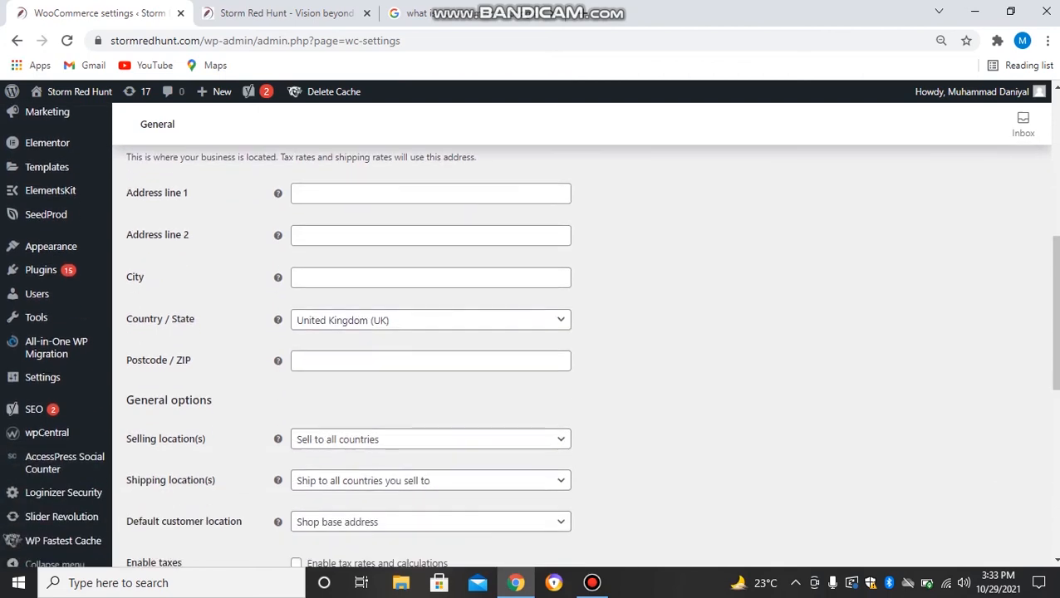
scroll(582, 349, "down", 1)
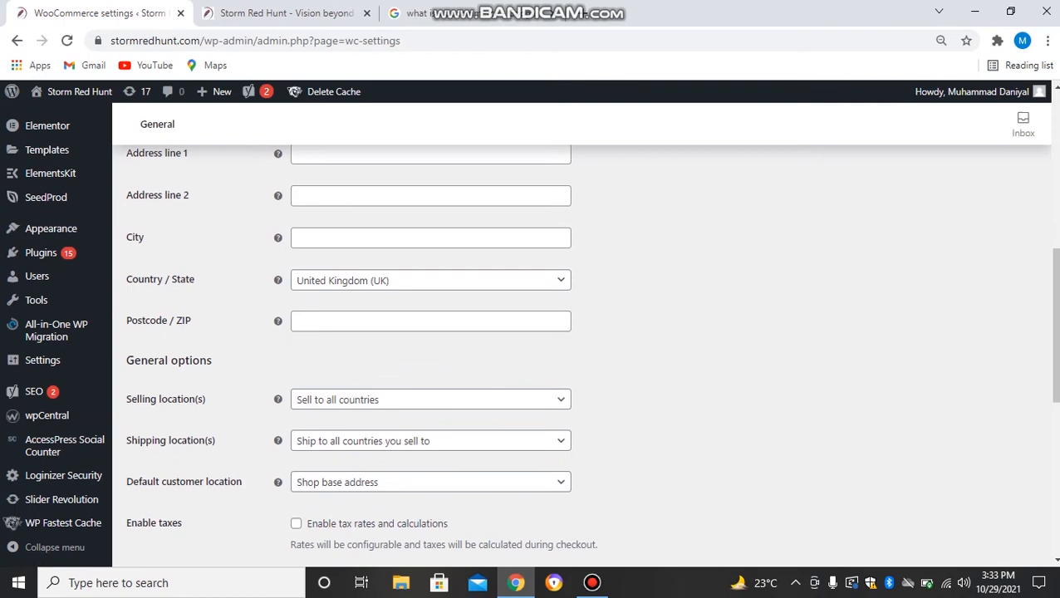
scroll(582, 349, "down", 2)
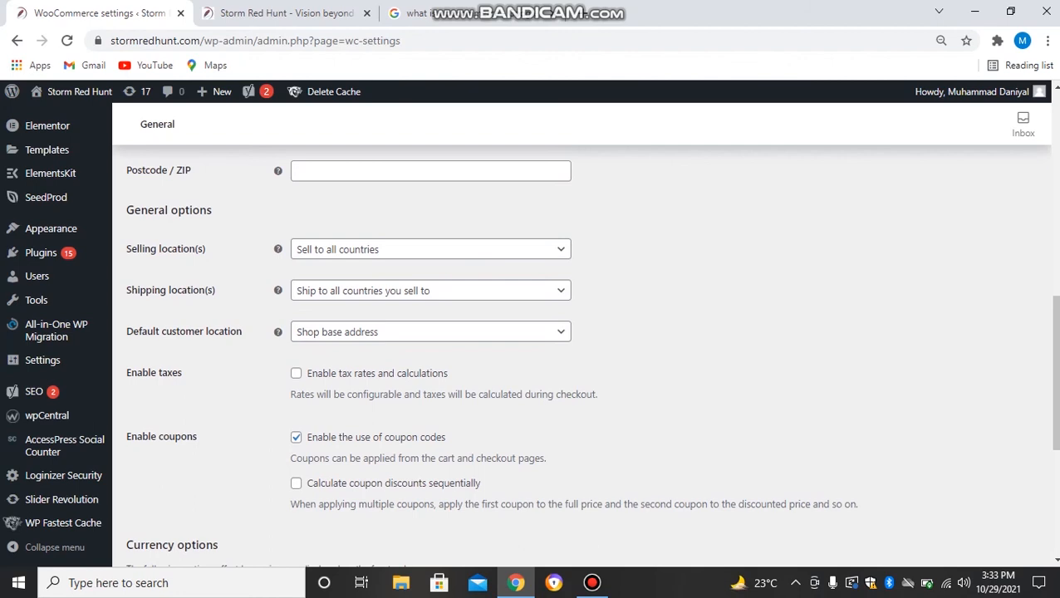
Set the store's selling locations to "Sell to specific countries".
left_click(430, 249)
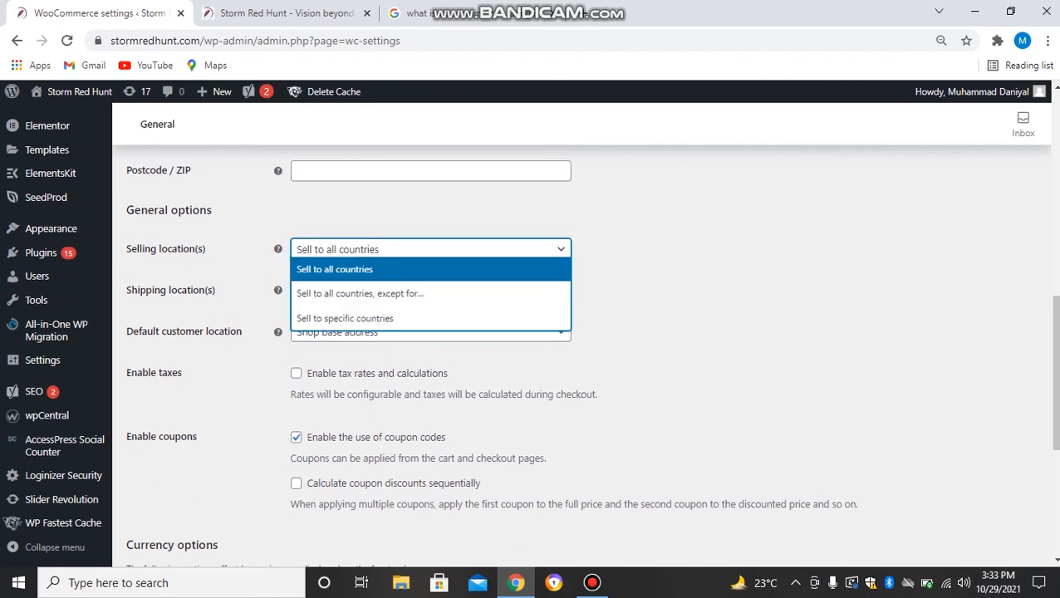
key("Escape")
left_click(430, 250)
key("Escape")
key("space")
key("Down")
key("Down")
key("Return")
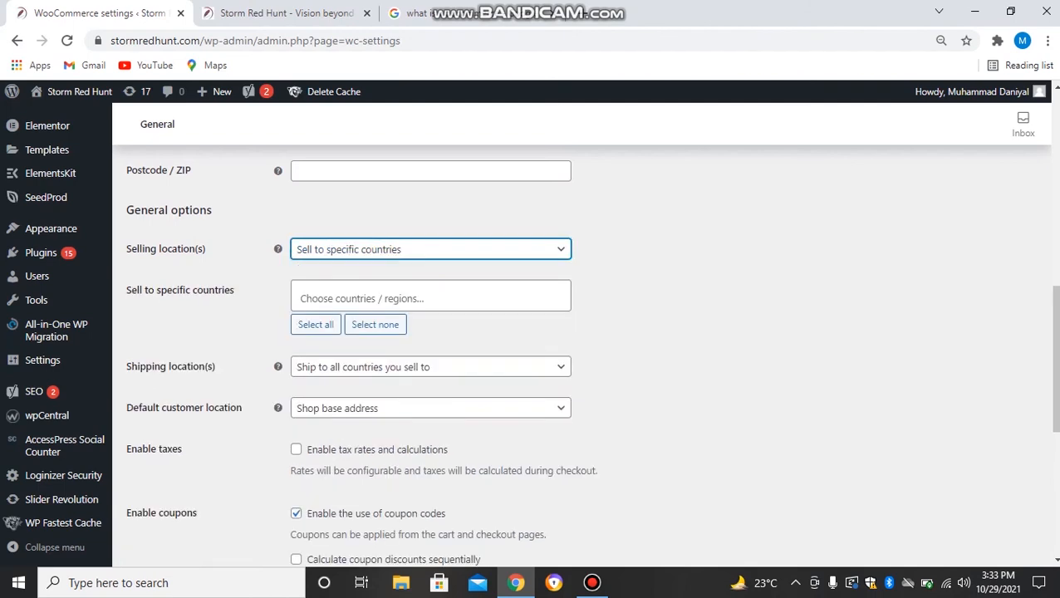
Add Pakistan to the specific countries the store sells to.
left_click(430, 298)
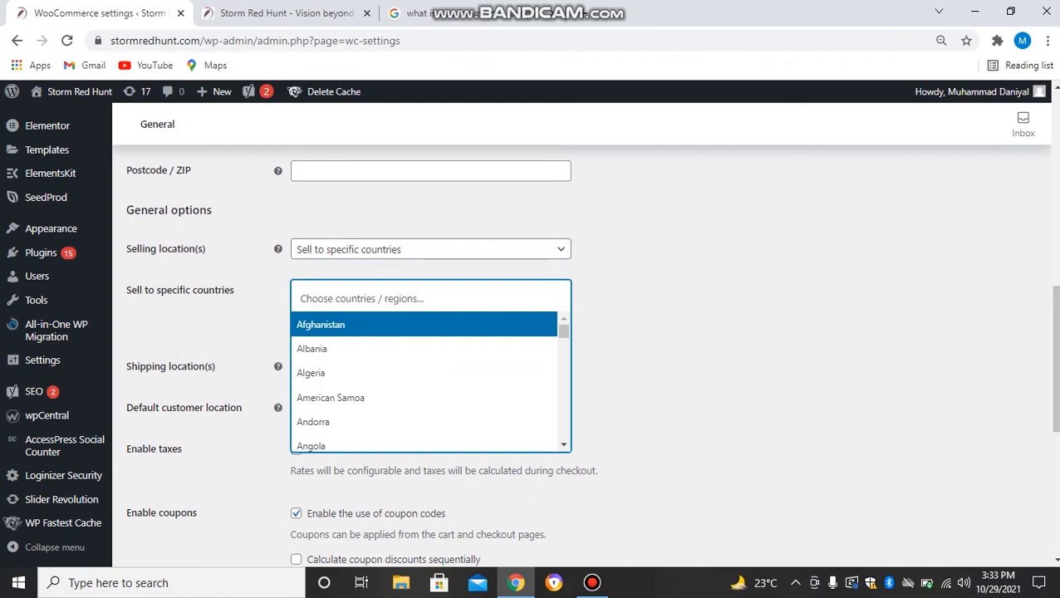
key("Escape")
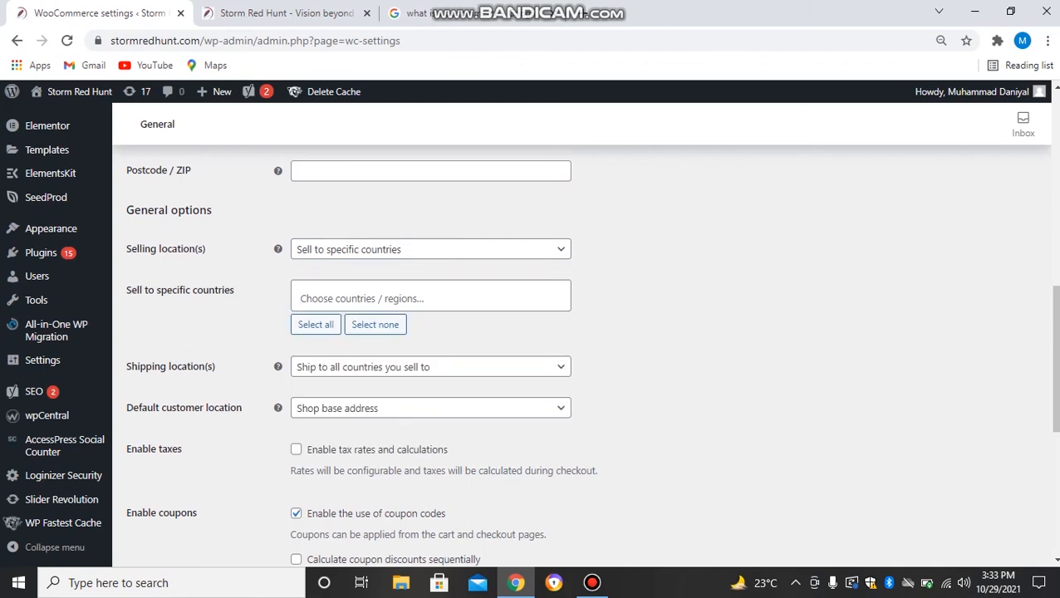
type("pak")
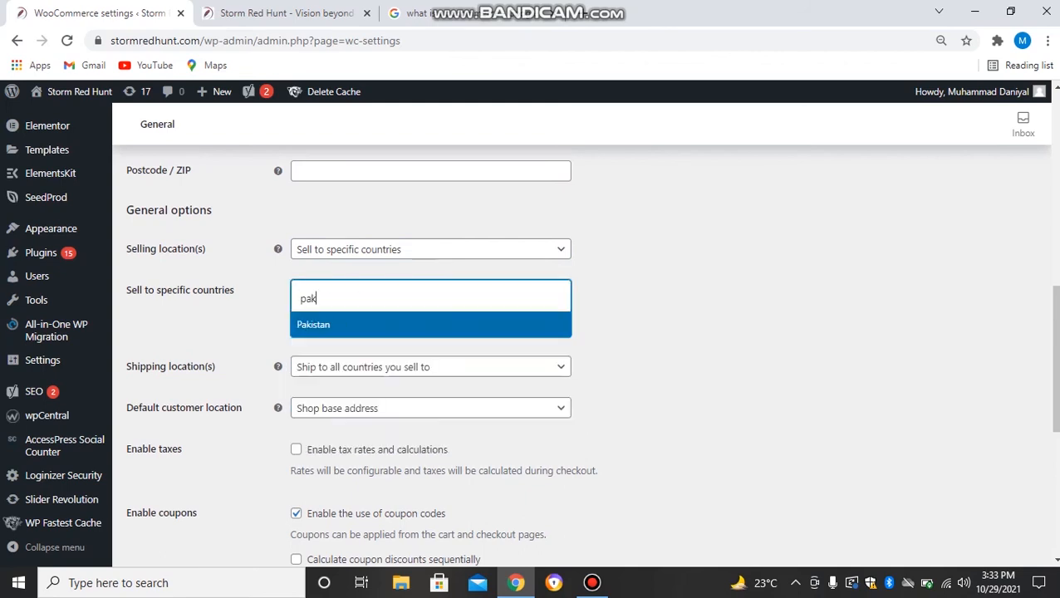
type("i")
key("Return")
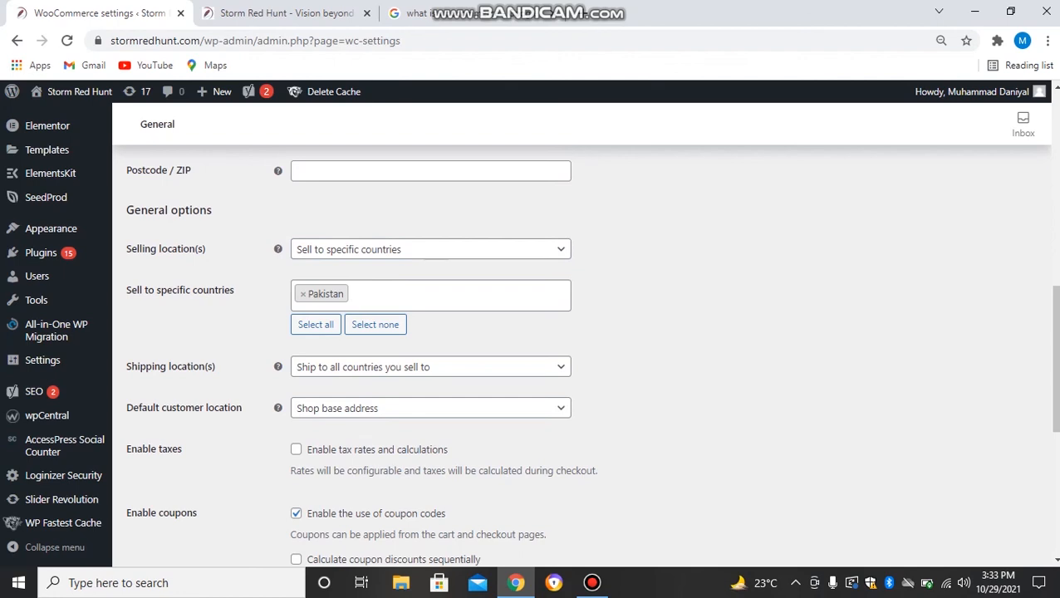
Set the selling locations to "Sell to all countries" and the shipping locations to "Ship to all countries you sell to".
left_click(430, 249)
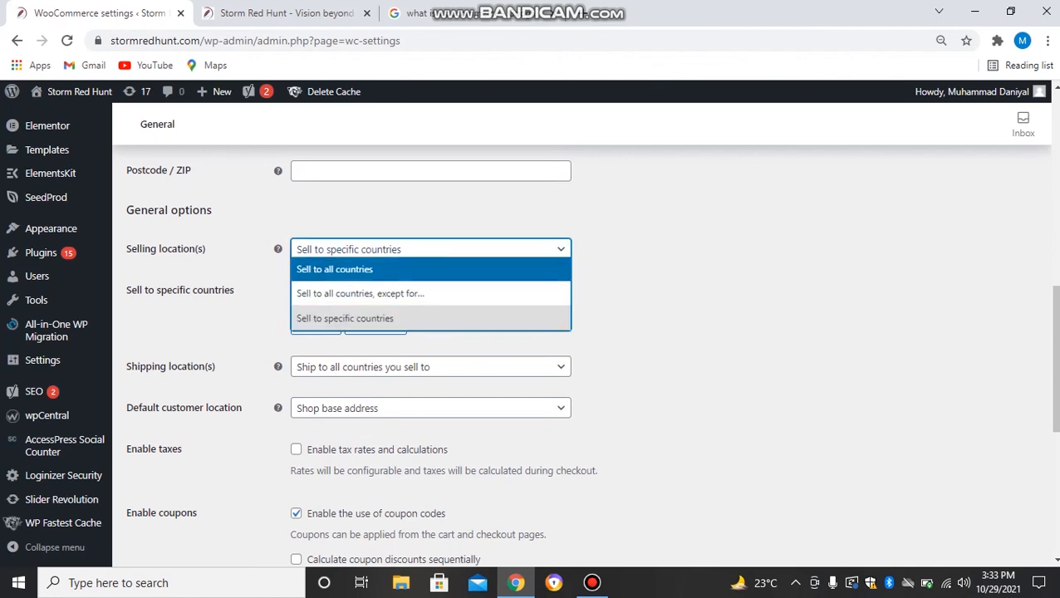
key("Return")
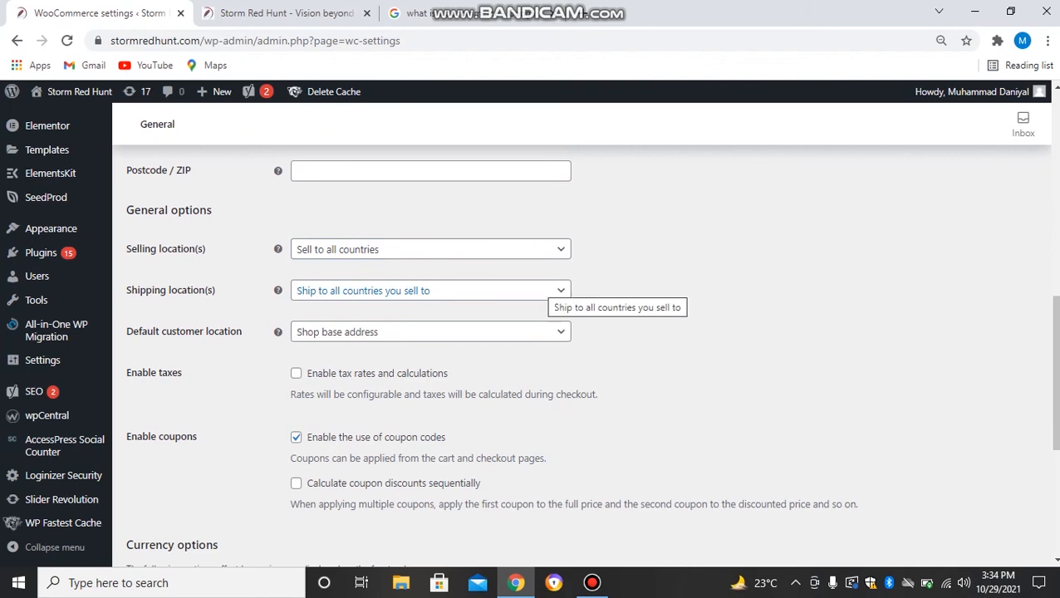
left_click(536, 290)
key("Down")
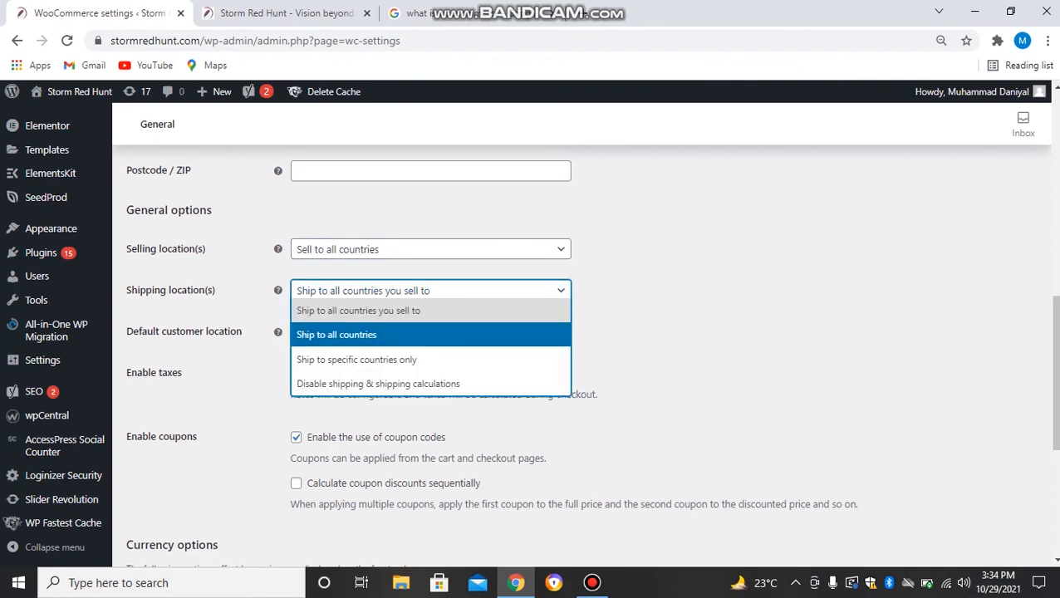
key("Up")
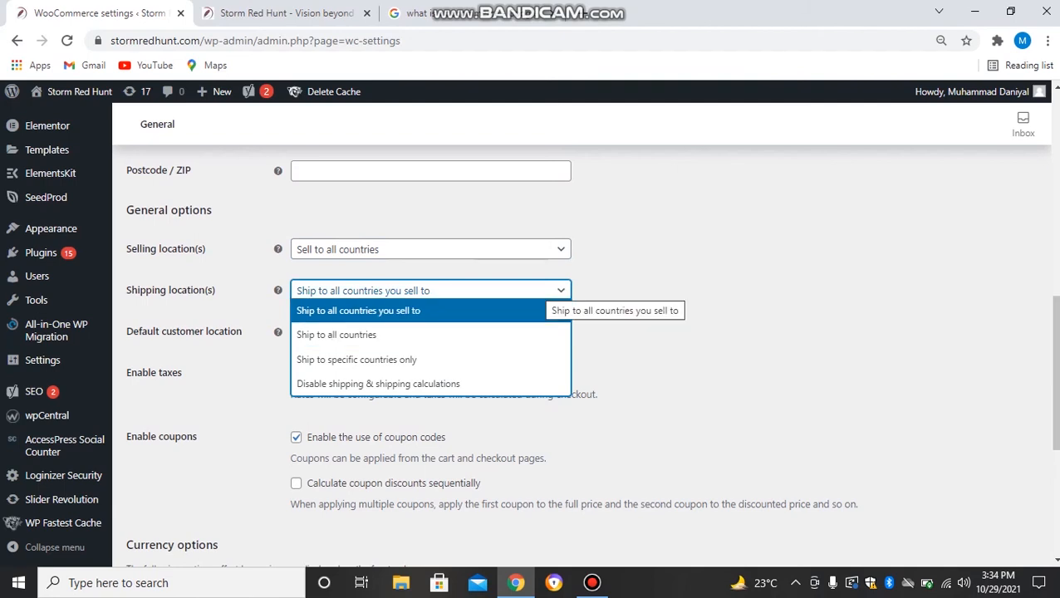
key("Return")
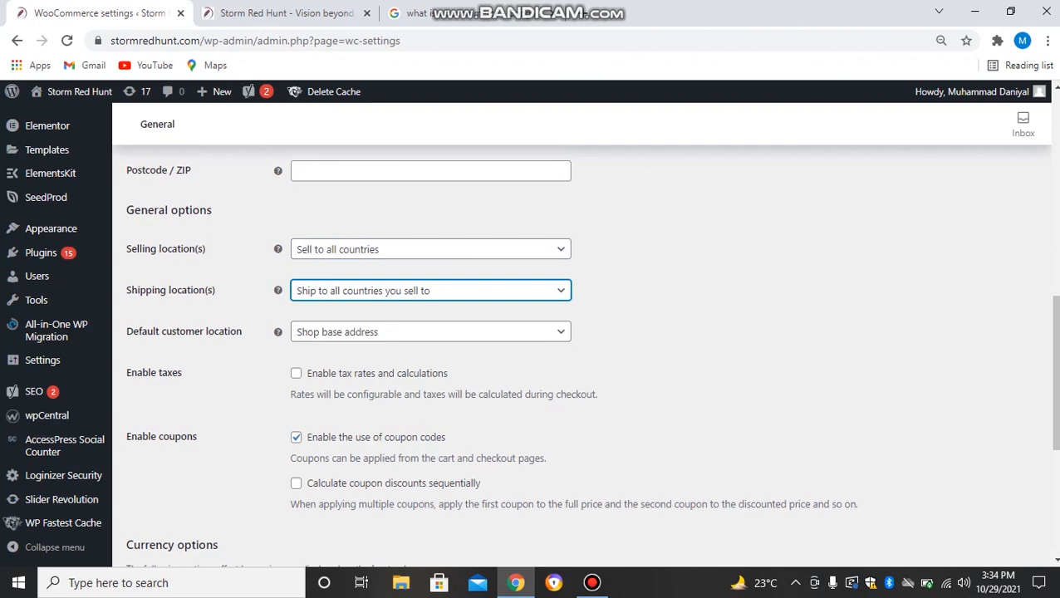
Look through the available options for the default customer location and close the list without choosing another one.
scroll(582, 349, "down", 2)
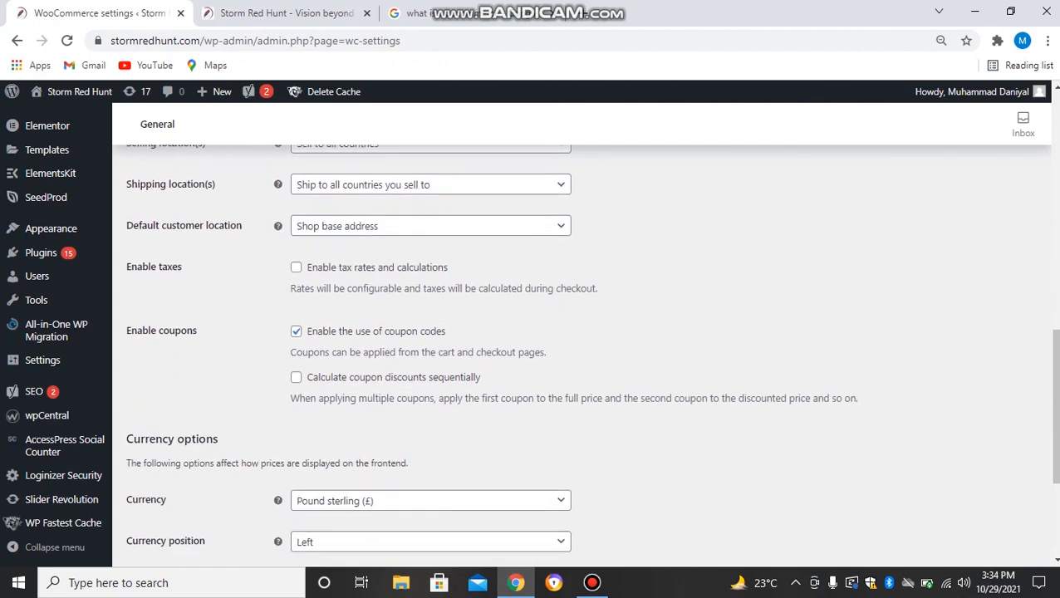
left_click(430, 227)
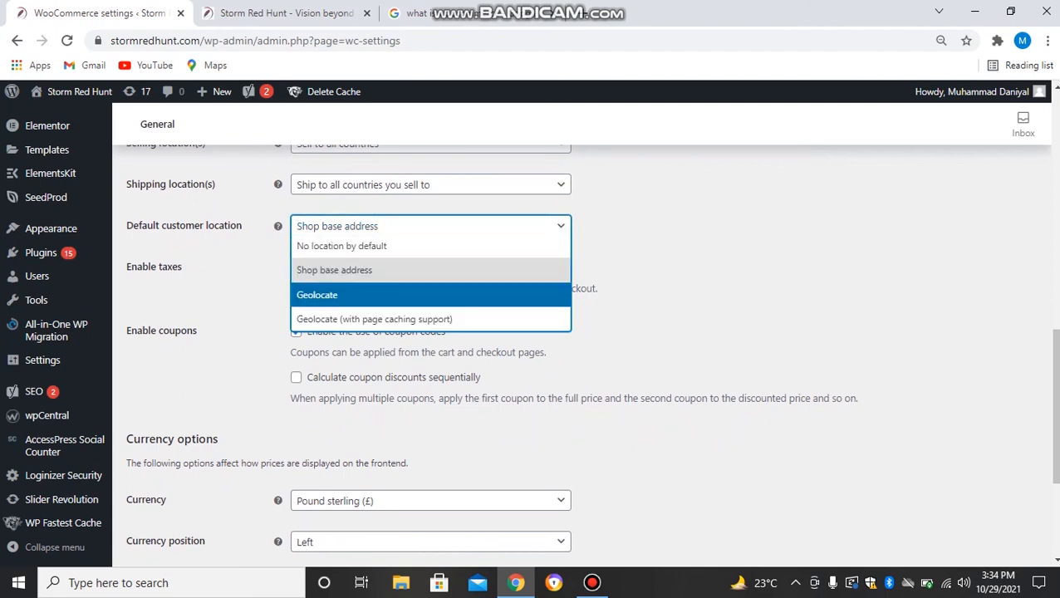
key("Escape")
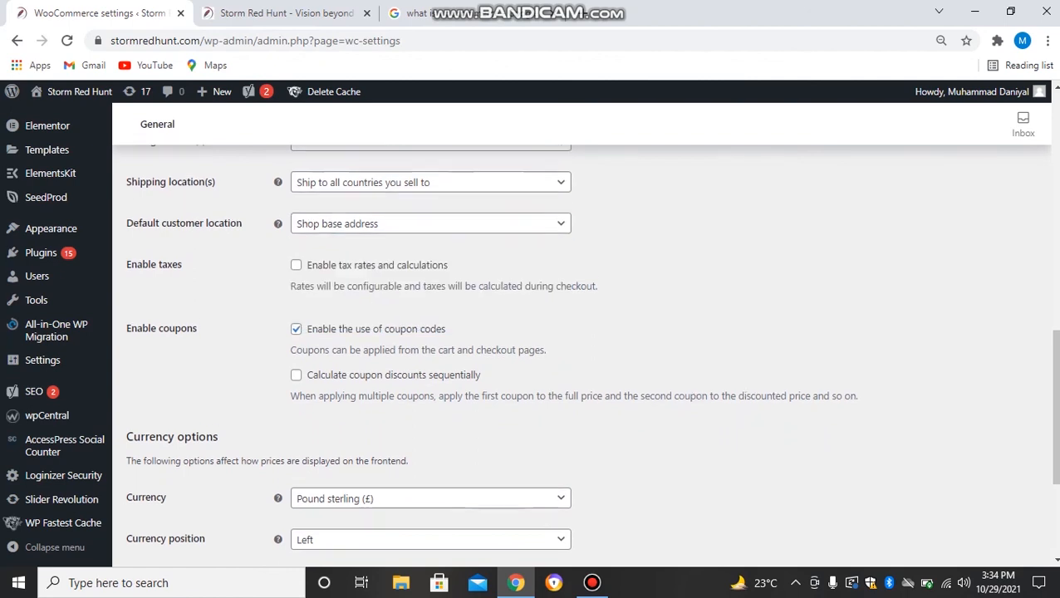
Turn the option for tax rates and calculations on and back off.
scroll(592, 355, "down", 1)
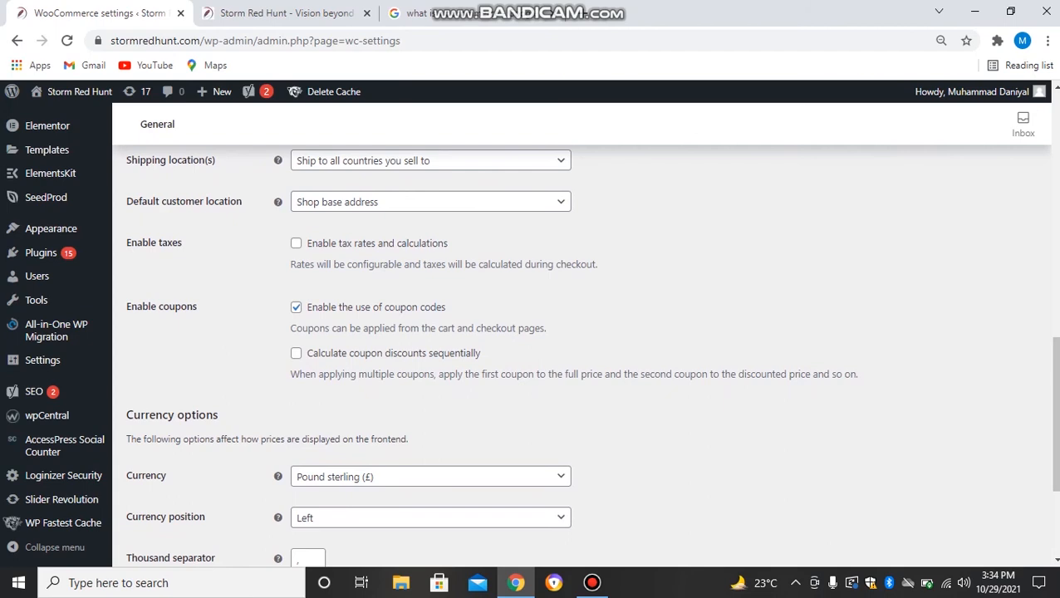
key("Tab")
key("space")
key("space")
scroll(591, 358, "down", 1)
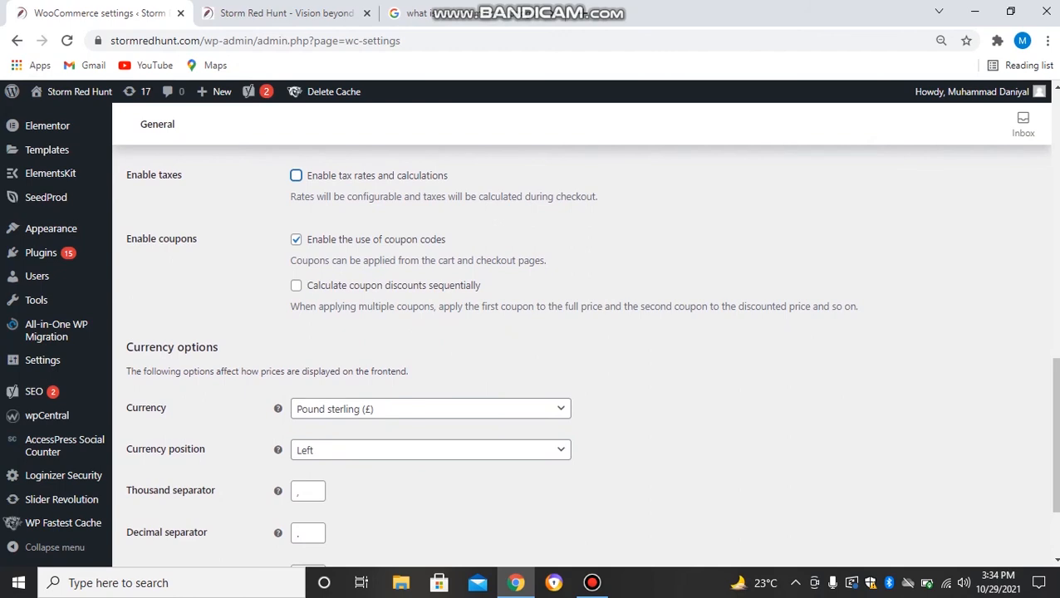
Search the store's currency choices for "Usd" and clear the search text.
scroll(591, 357, "down", 1)
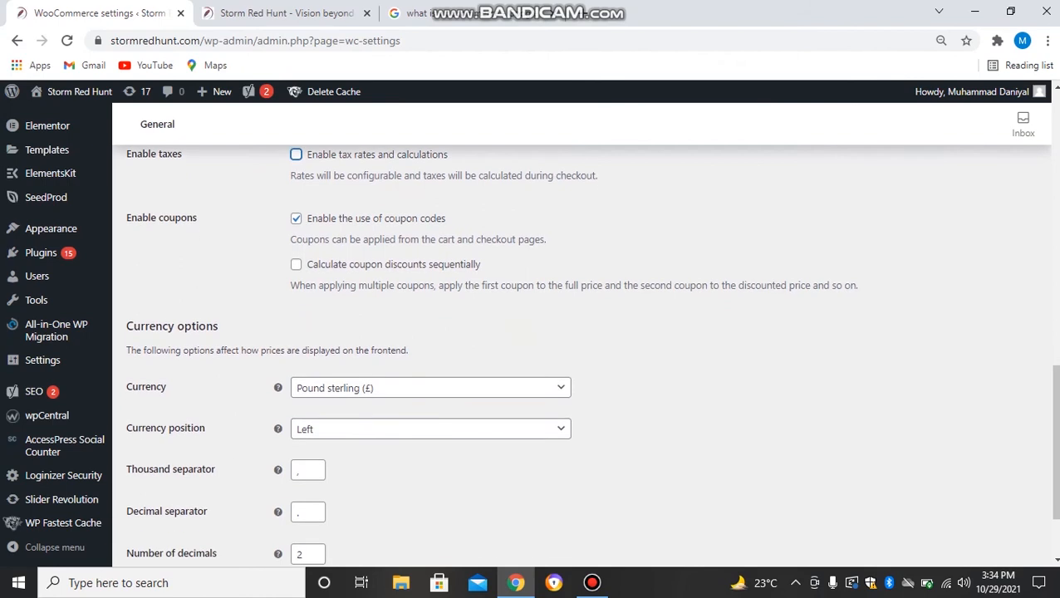
scroll(591, 358, "down", 2)
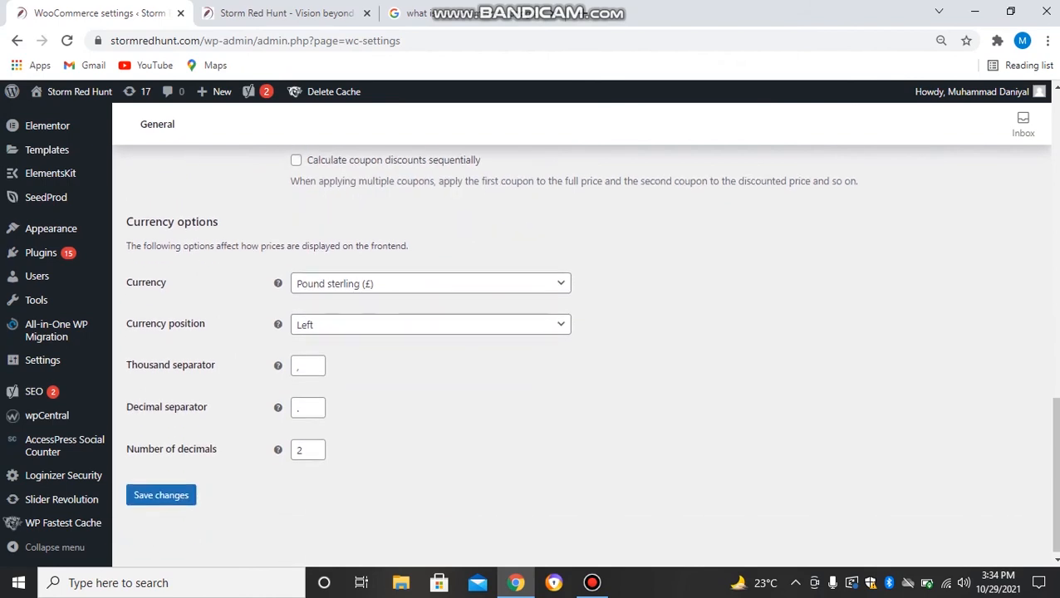
left_click(482, 282)
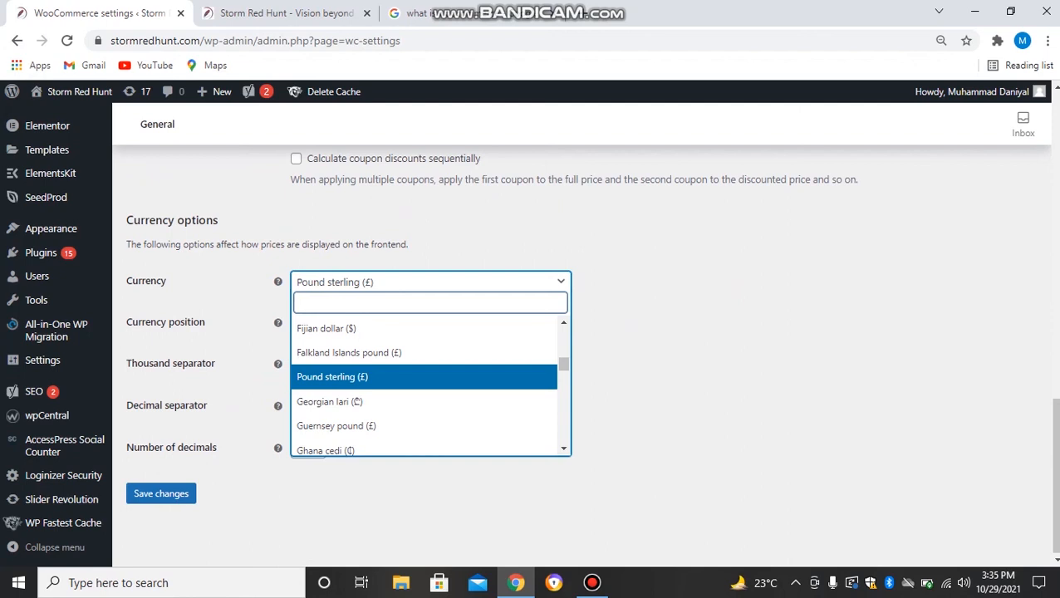
type("Usd")
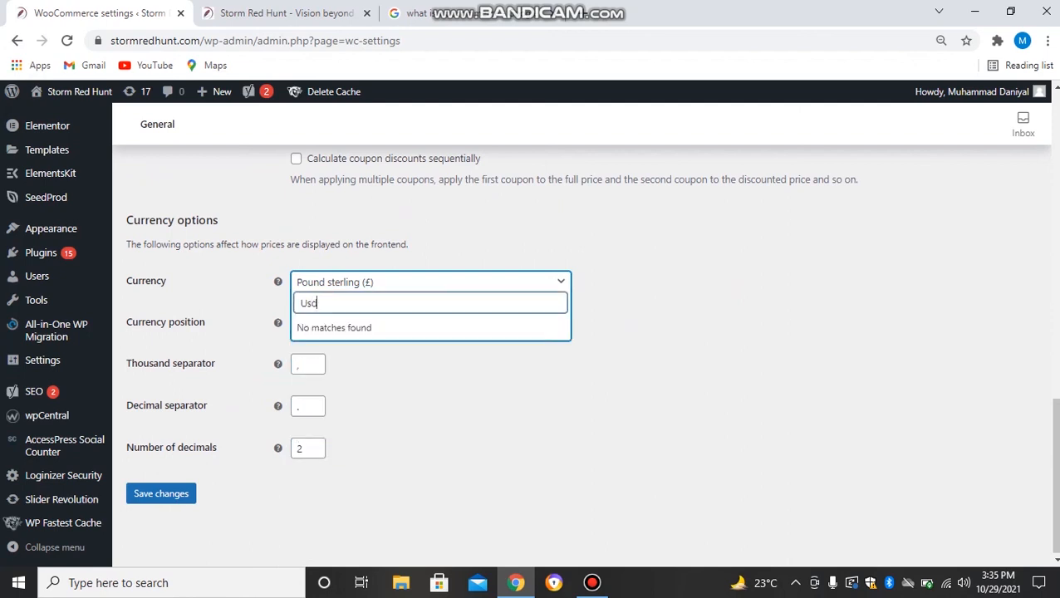
key("BackSpace")
key("BackSpace")
key("BackSpace")
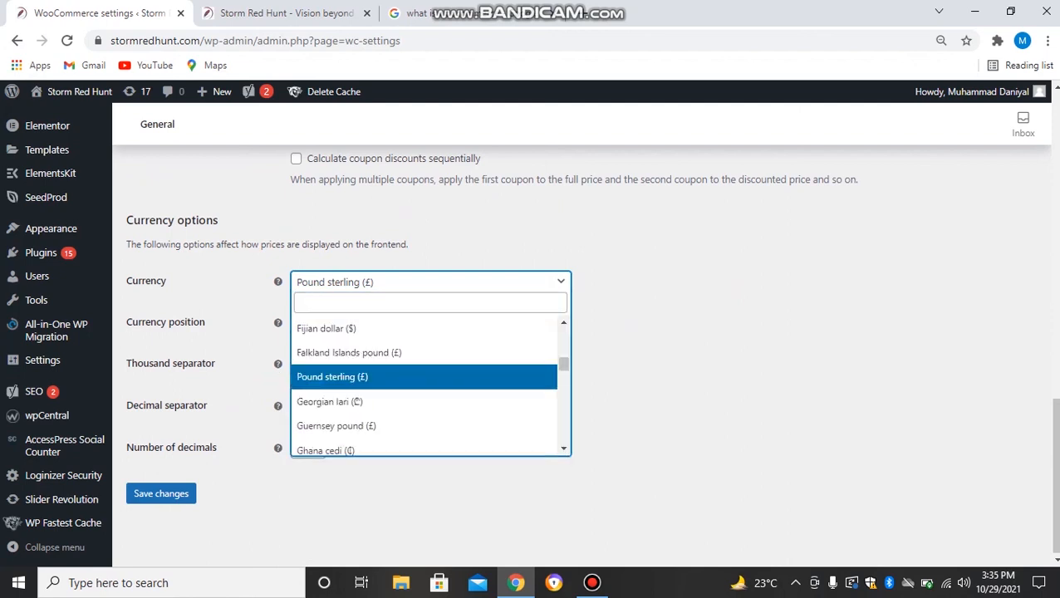
Find the dollar currencies, set the store currency to United States (US) dollar ($) and save the general settings.
type("dolla")
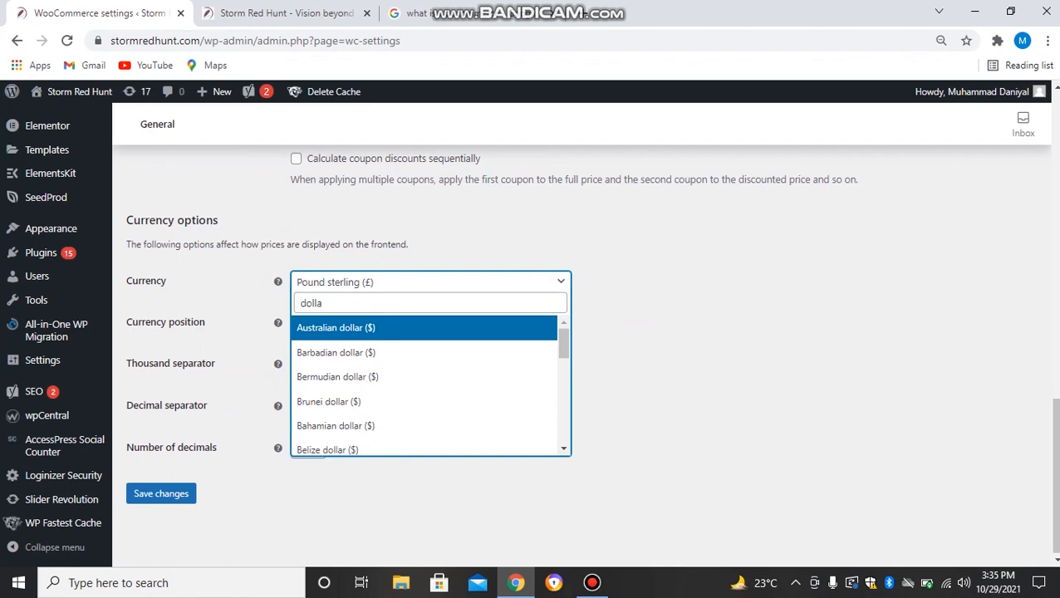
key("Down")
key("Down")
key("Down")
key("Down")
key("Down")
key("Down")
key("Down")
key("Down")
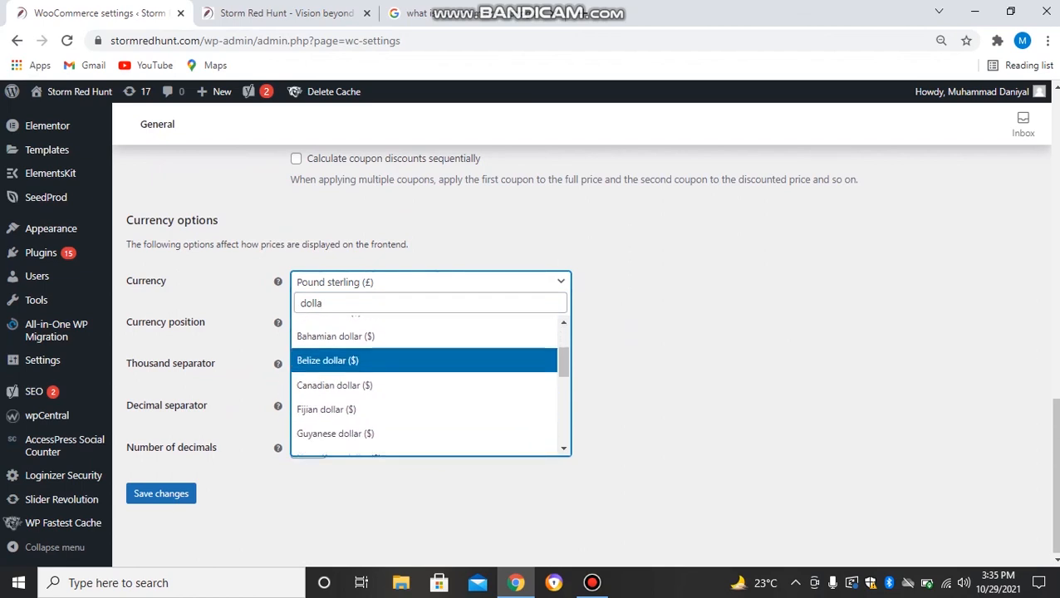
key("Down")
key("Down")
key("Down")
key("Down")
key("Down")
key("Down")
key("Down")
key("Down")
key("Down")
key("Down")
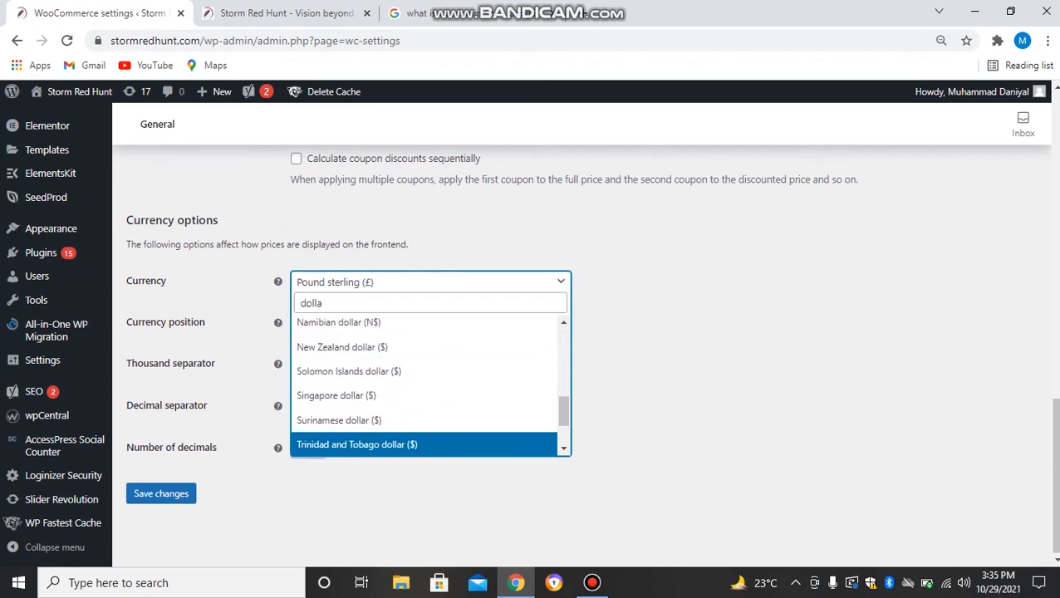
key("Down")
key("Down")
key("Down")
key("Up")
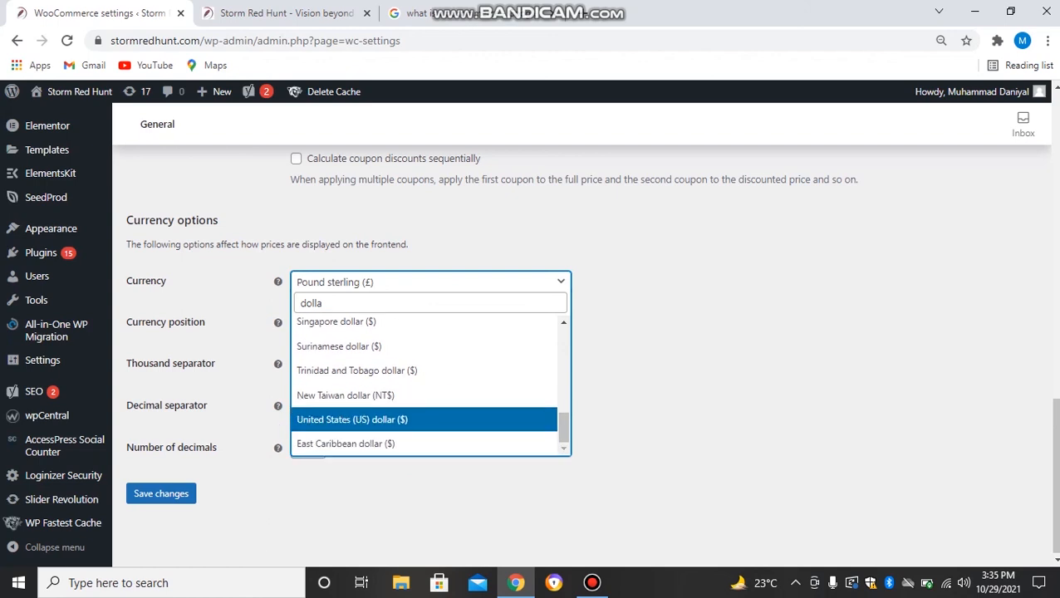
key("Return")
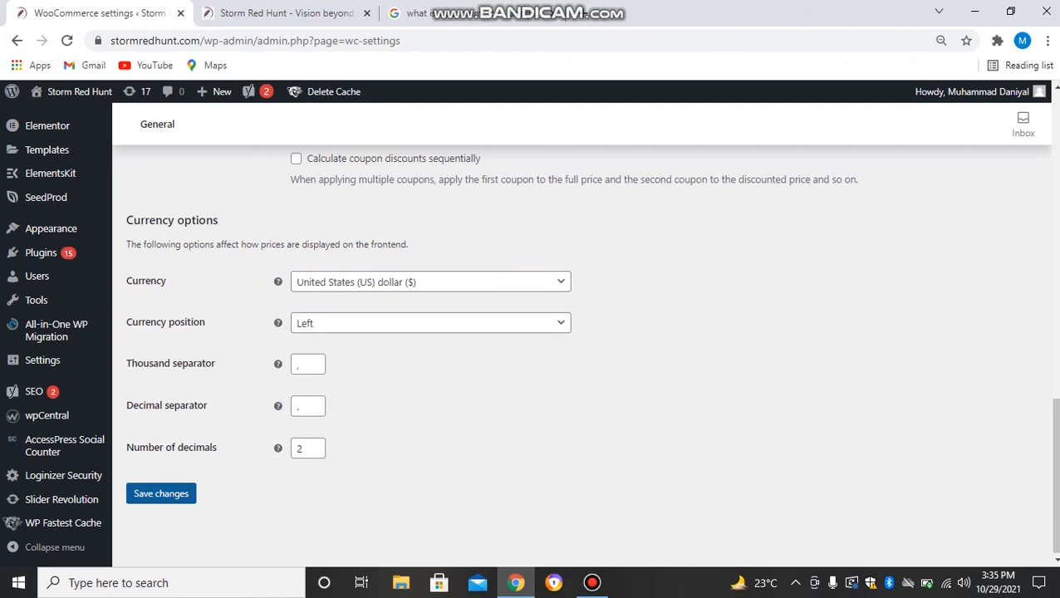
left_click(162, 493)
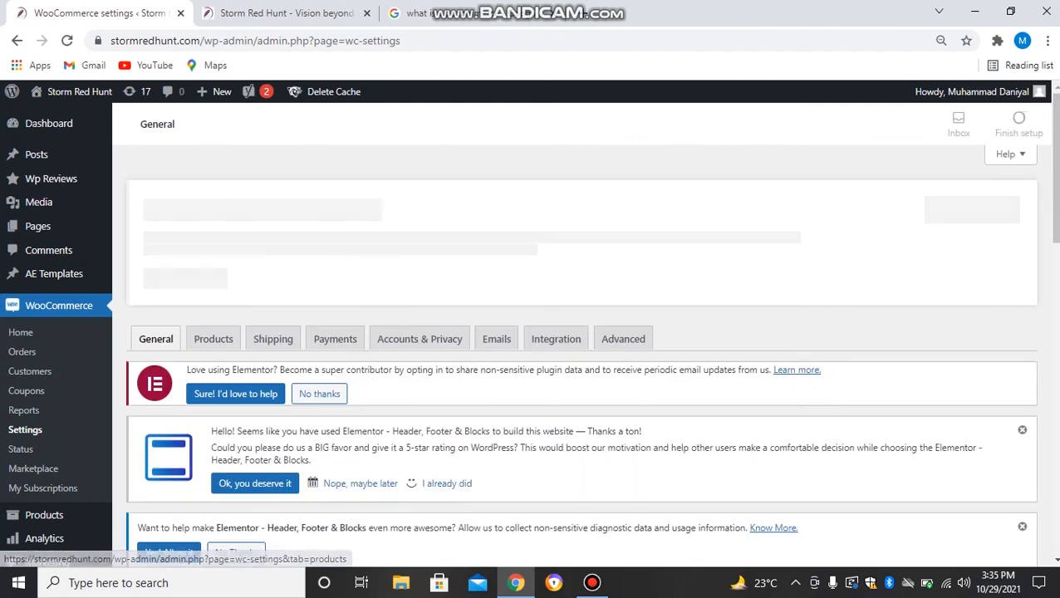
Open the Products settings and look through the shop page choices, measurement units and review options without changing them.
scroll(213, 208, "down", 2)
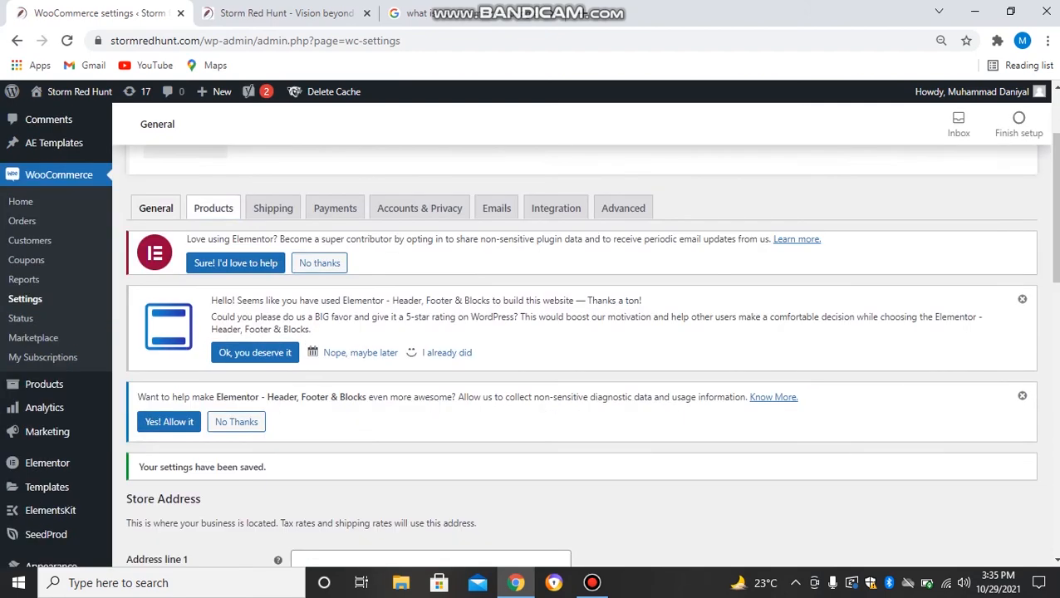
left_click(214, 200)
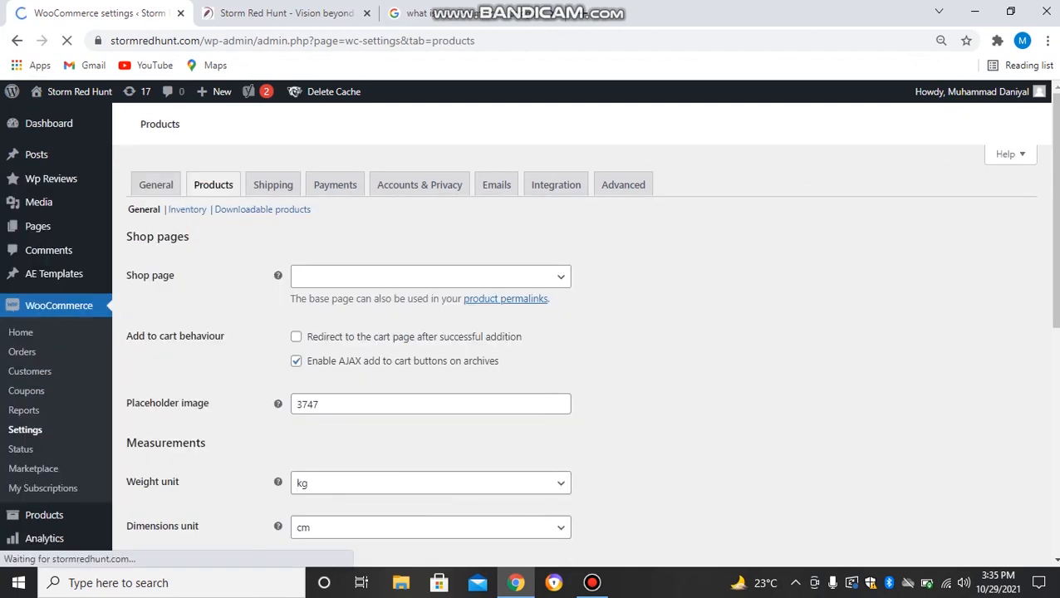
scroll(582, 332, "down", 3)
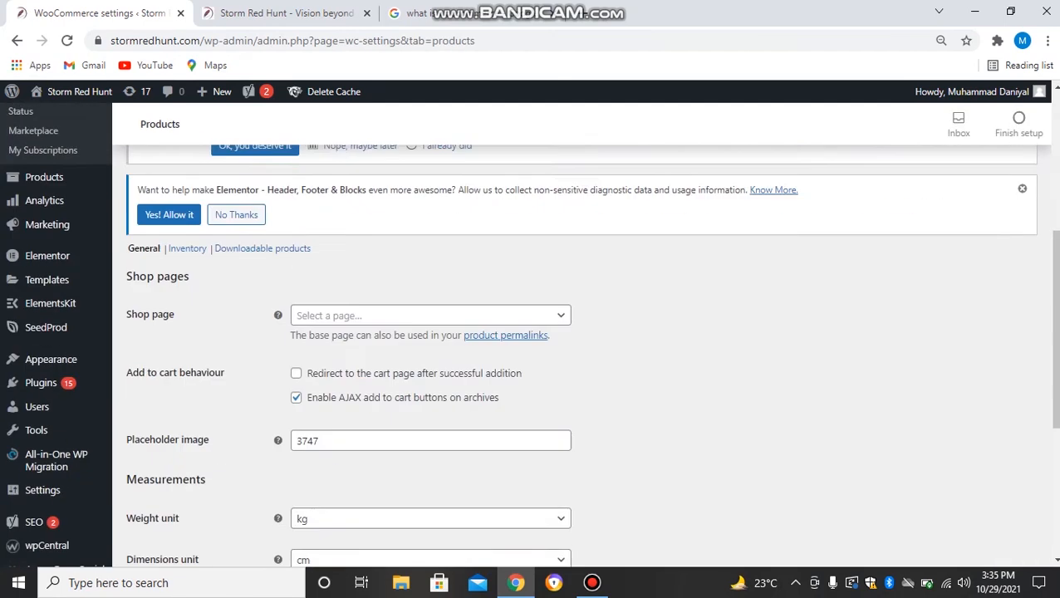
scroll(581, 332, "down", 2)
scroll(581, 332, "up", 1)
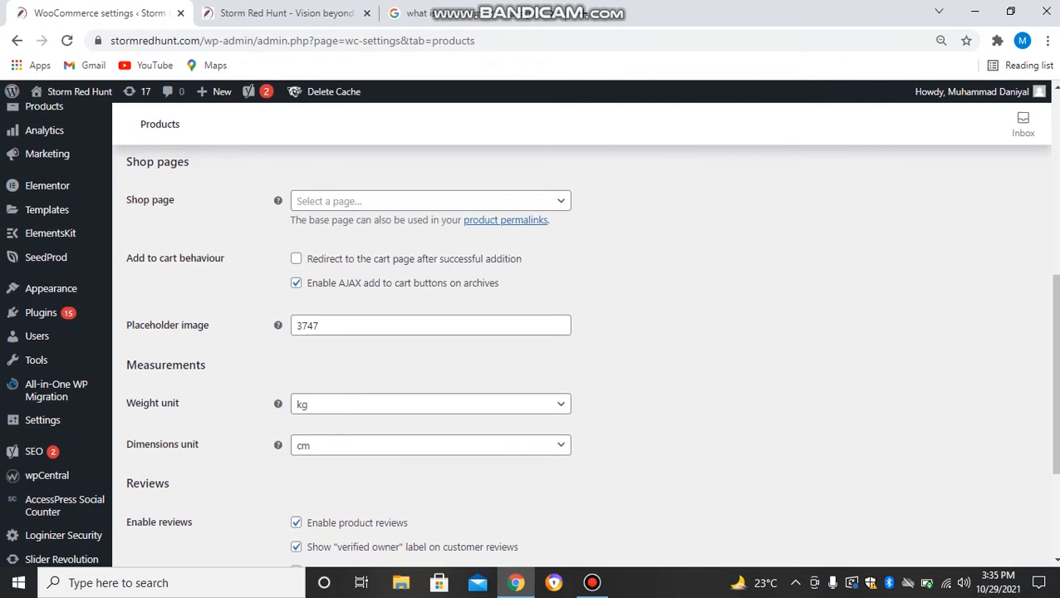
scroll(582, 332, "up", 1)
left_click(431, 278)
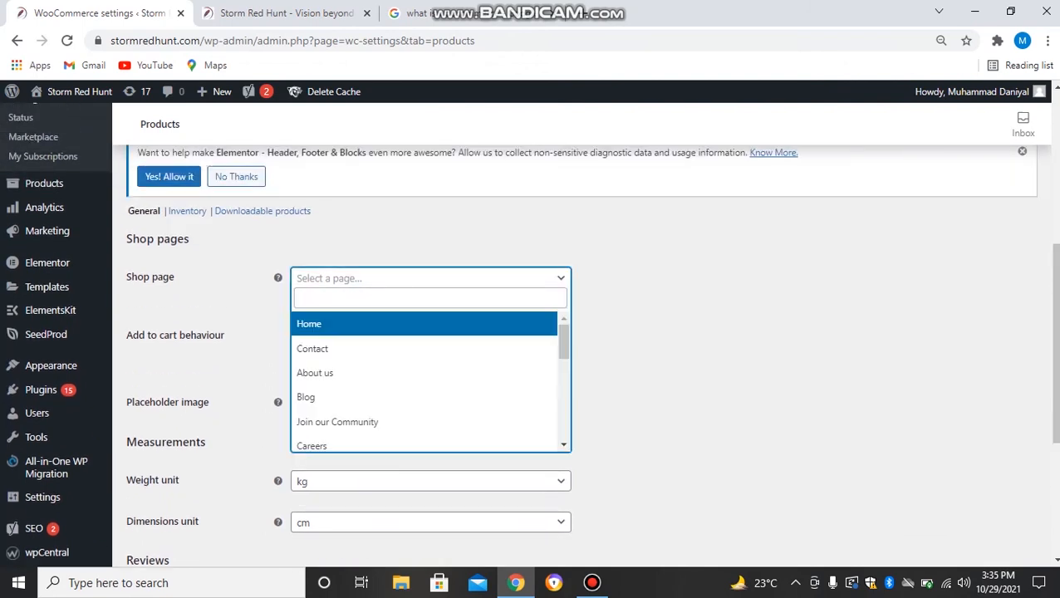
key("Escape")
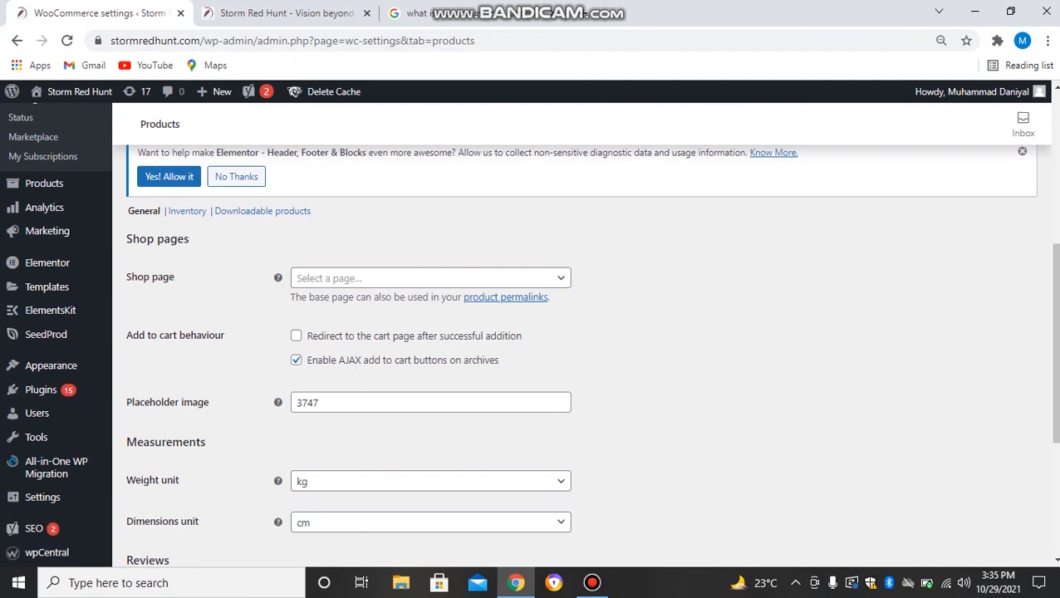
scroll(582, 333, "down", 3)
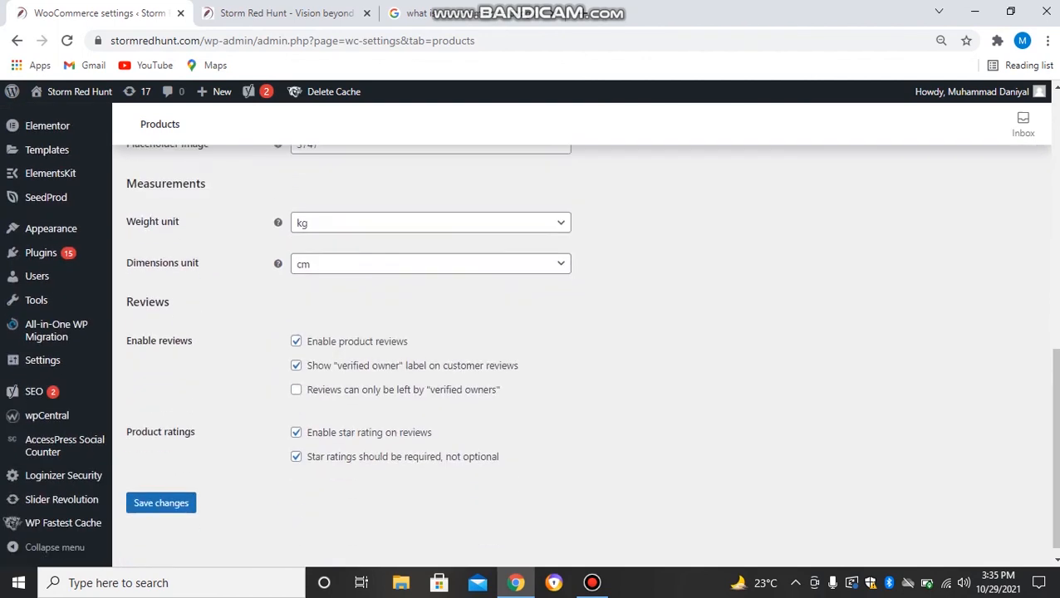
Open the Shipping settings and read the explanation and examples of shipping zones.
scroll(582, 332, "up", 10)
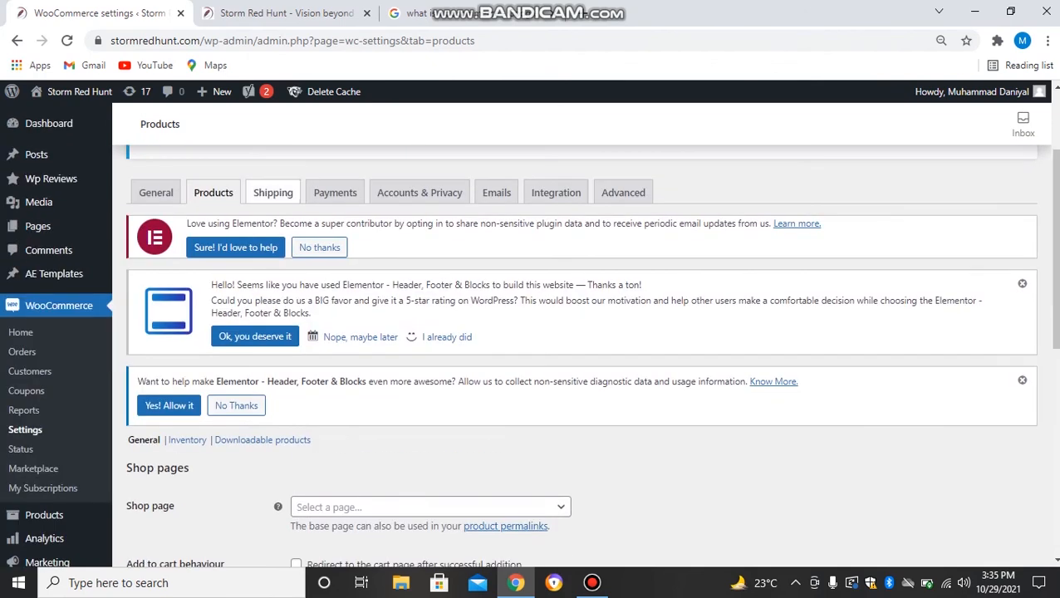
left_click(273, 192)
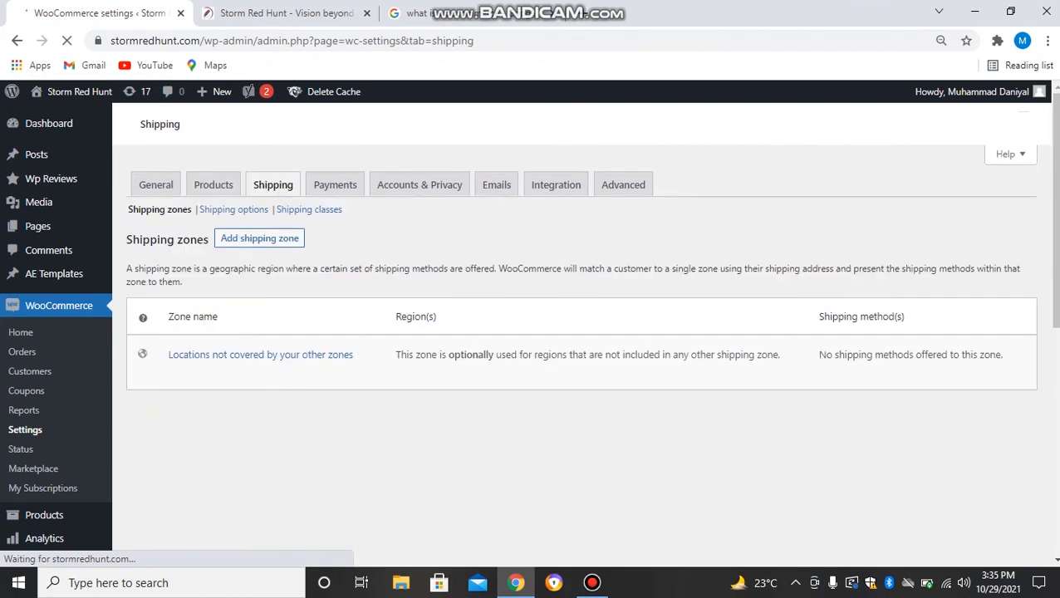
scroll(582, 332, "down", 10)
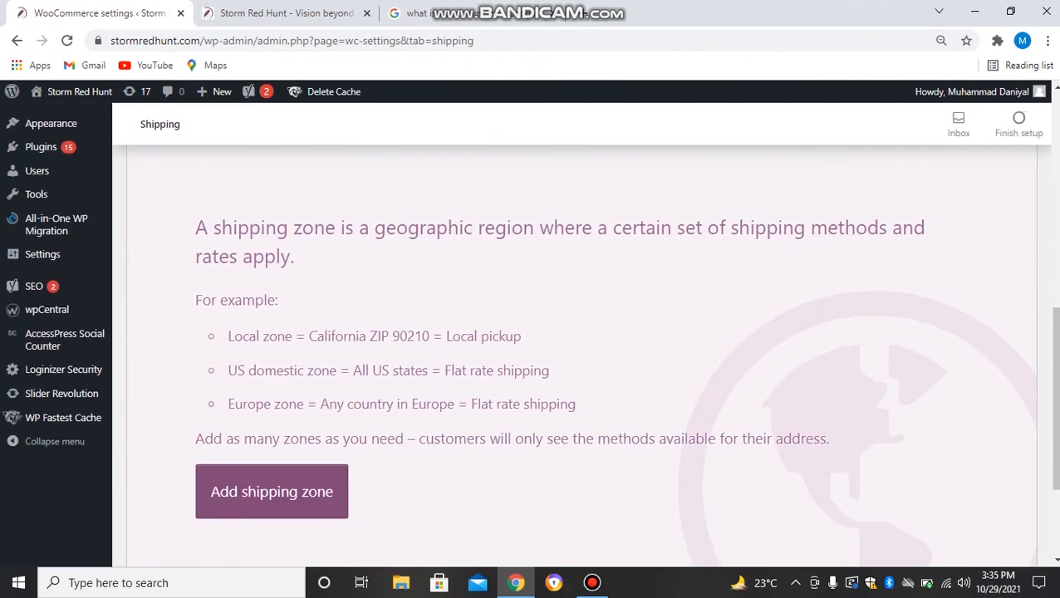
scroll(581, 333, "up", 3)
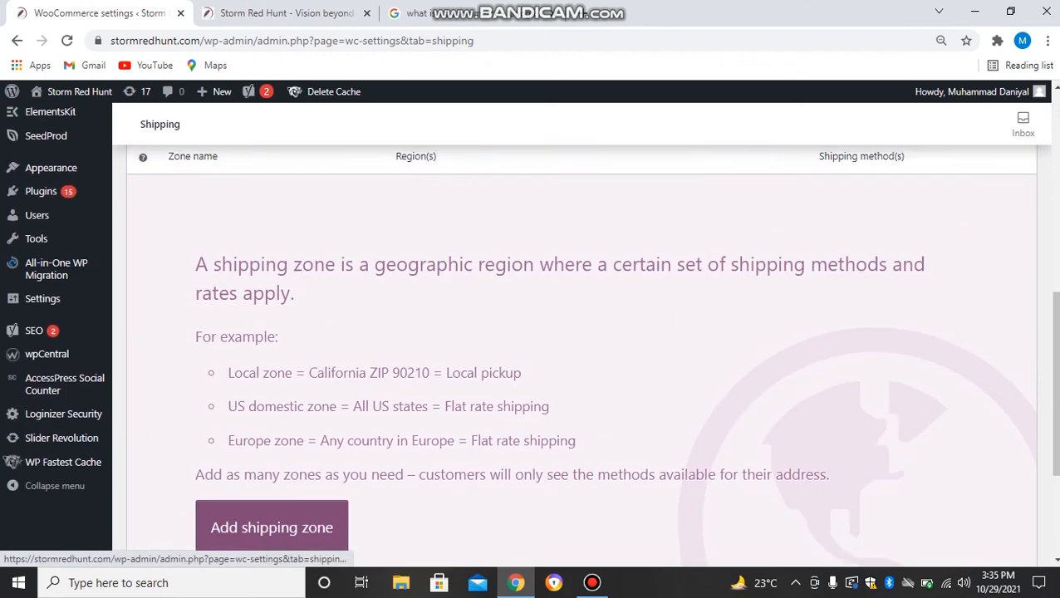
scroll(582, 332, "up", 4)
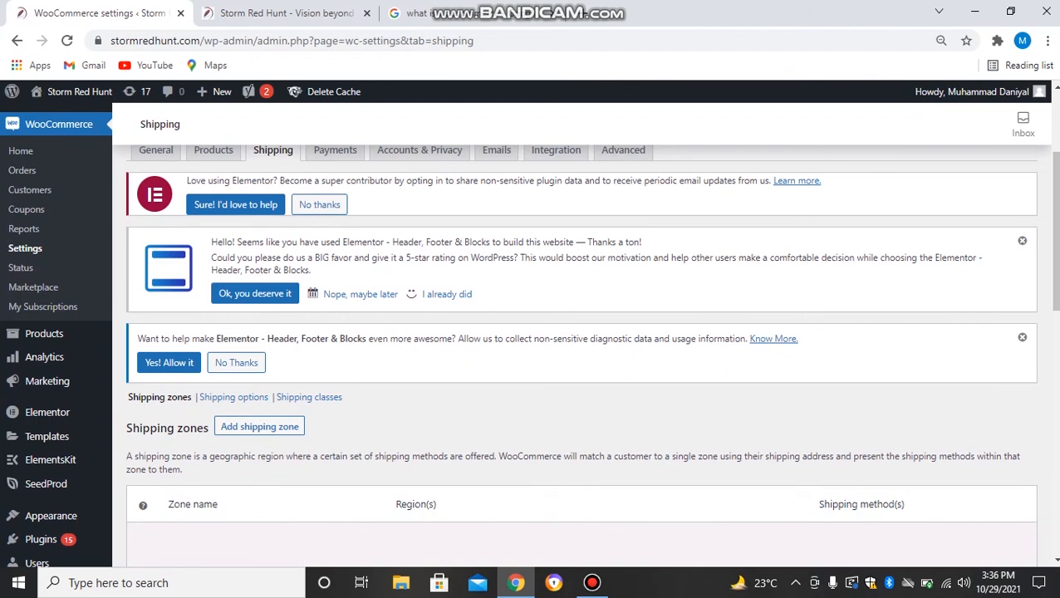
scroll(335, 296, "up", 3)
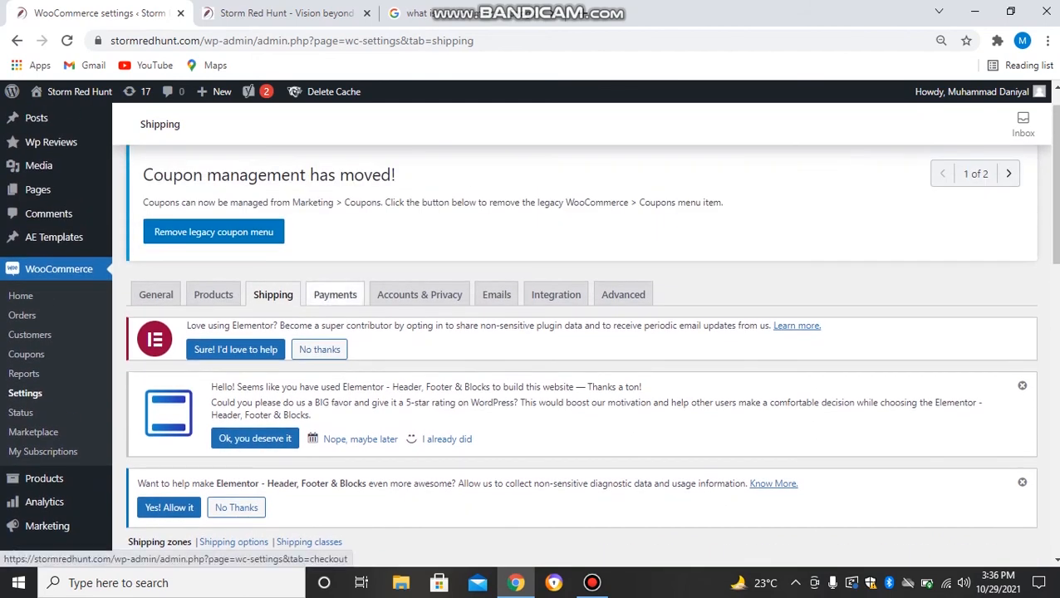
scroll(335, 296, "down", 4)
Open the Payments settings and look over the installed payment methods and the recommended payment extensions.
scroll(335, 296, "up", 5)
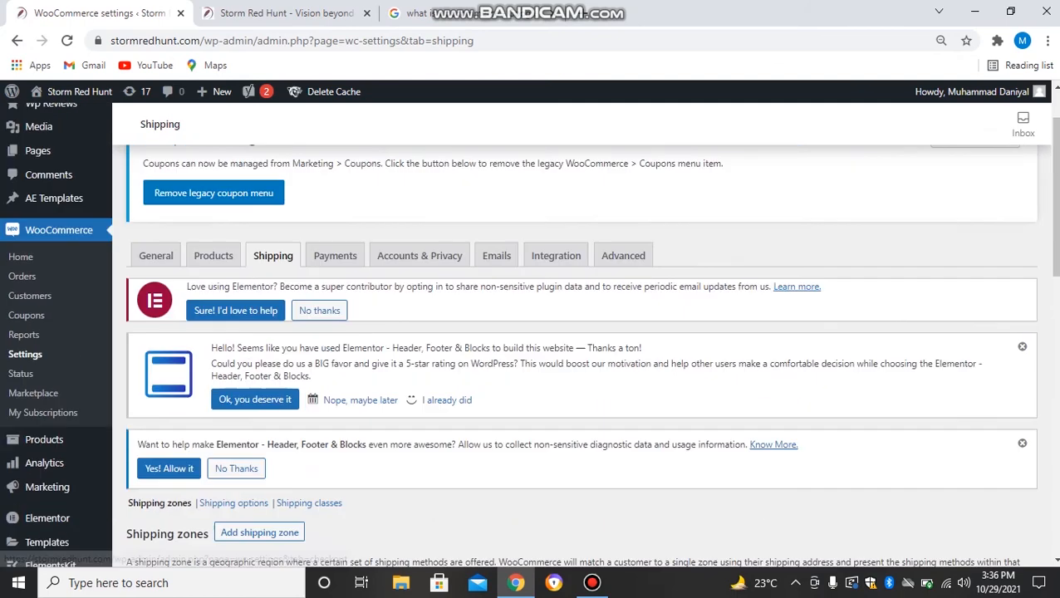
left_click(335, 318)
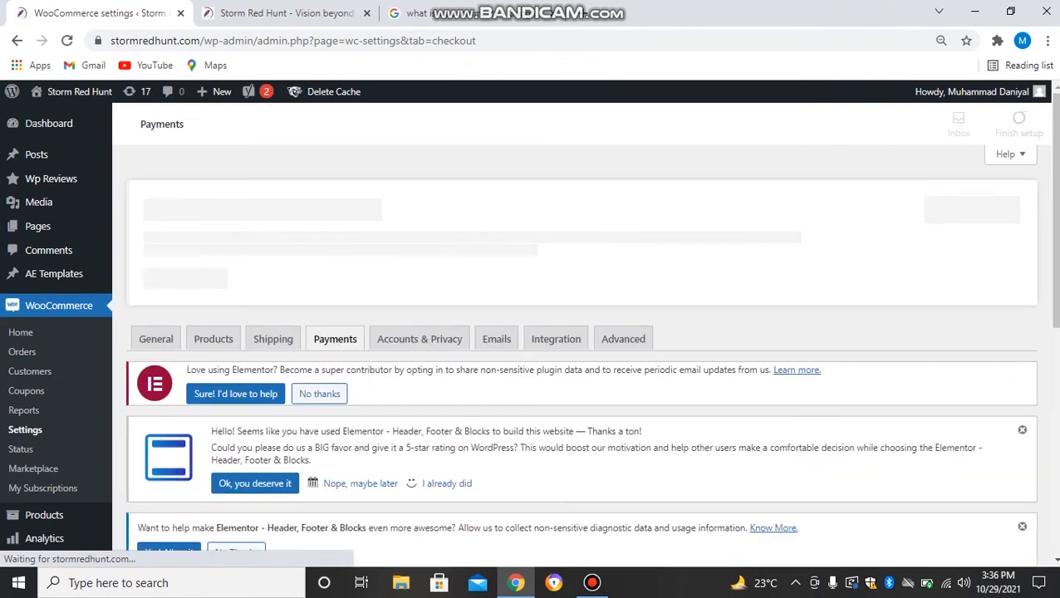
scroll(581, 333, "down", 3)
scroll(582, 332, "down", 2)
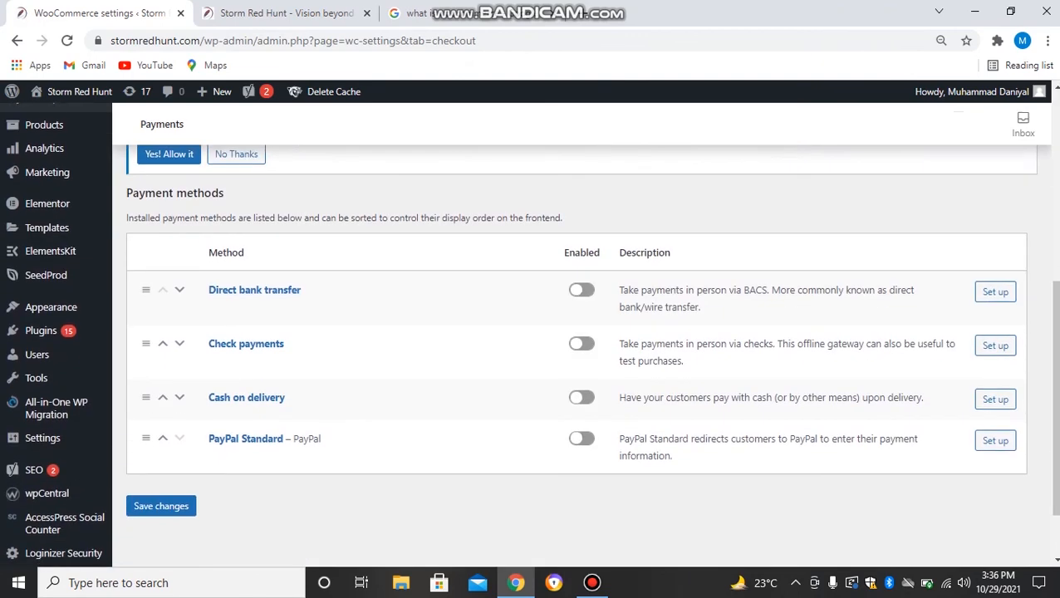
scroll(582, 332, "up", 2)
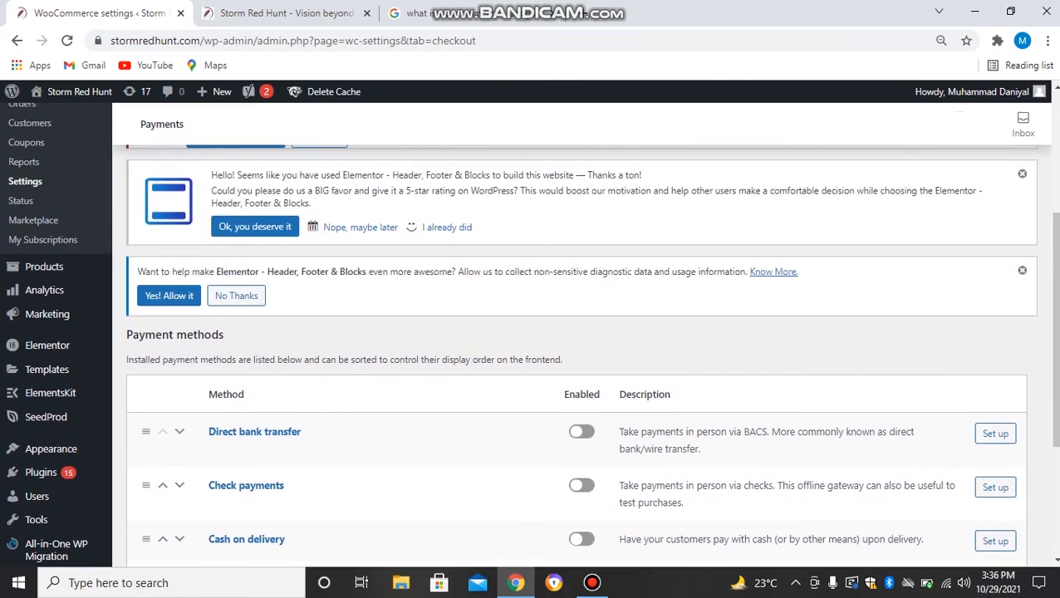
scroll(582, 332, "down", 2)
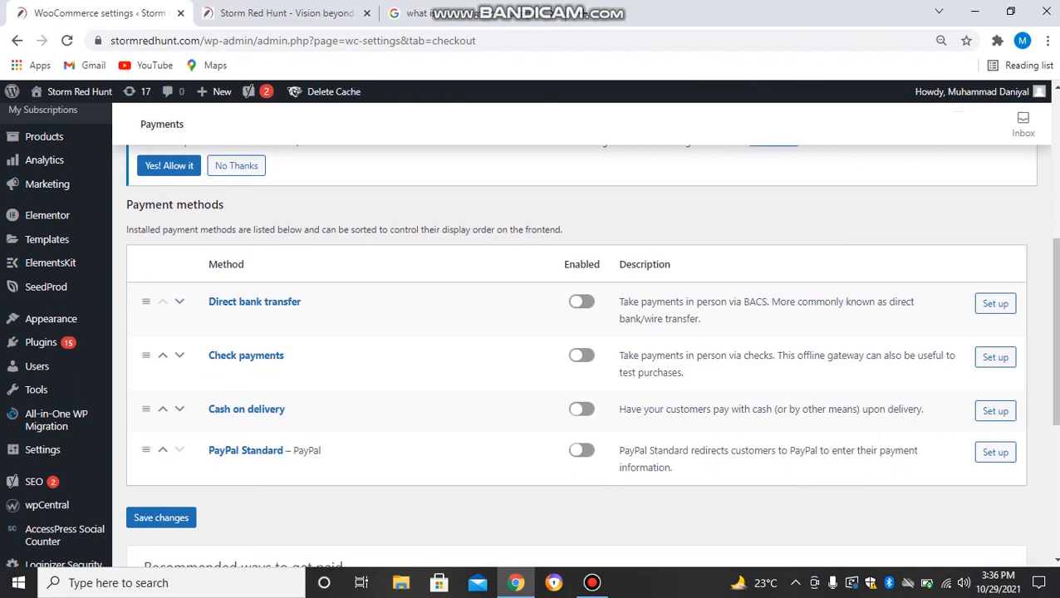
scroll(581, 333, "down", 3)
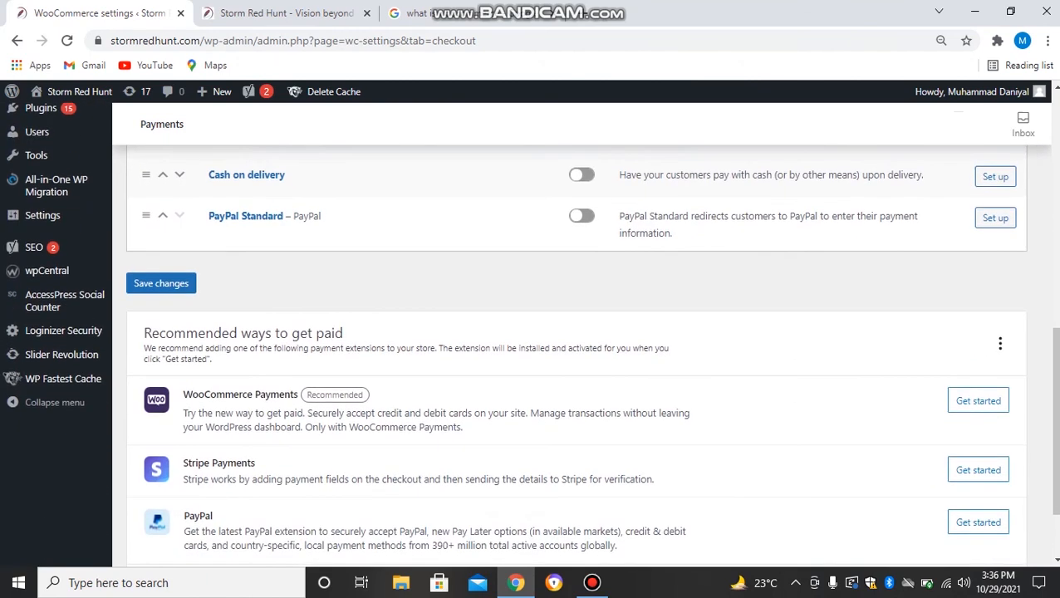
Open the Accounts & Privacy settings and review the guest checkout, account creation, data erasure, privacy policy and personal data retention options.
scroll(582, 333, "up", 8)
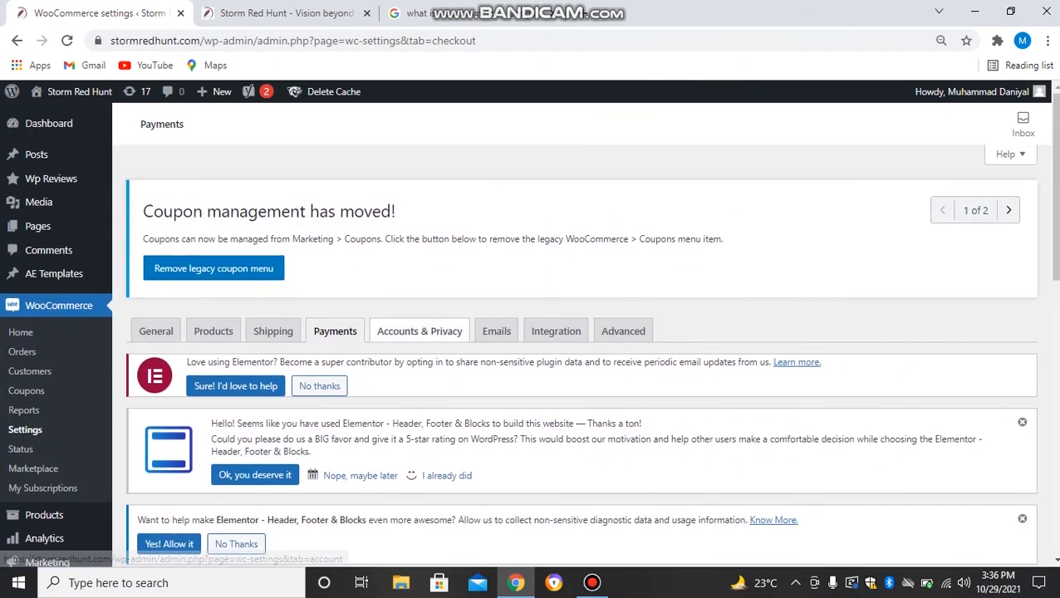
left_click(420, 331)
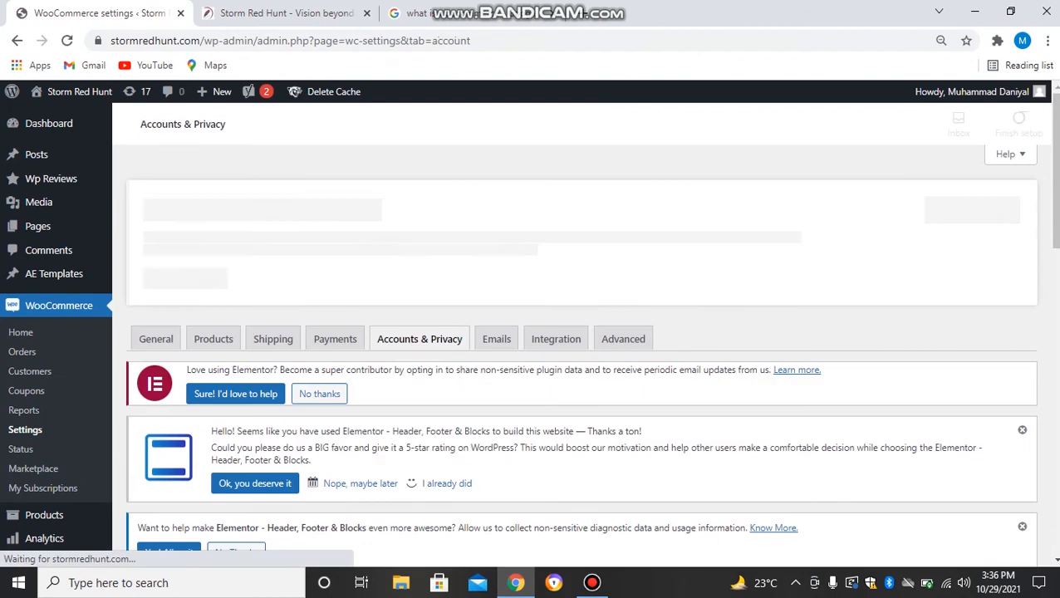
scroll(582, 332, "down", 8)
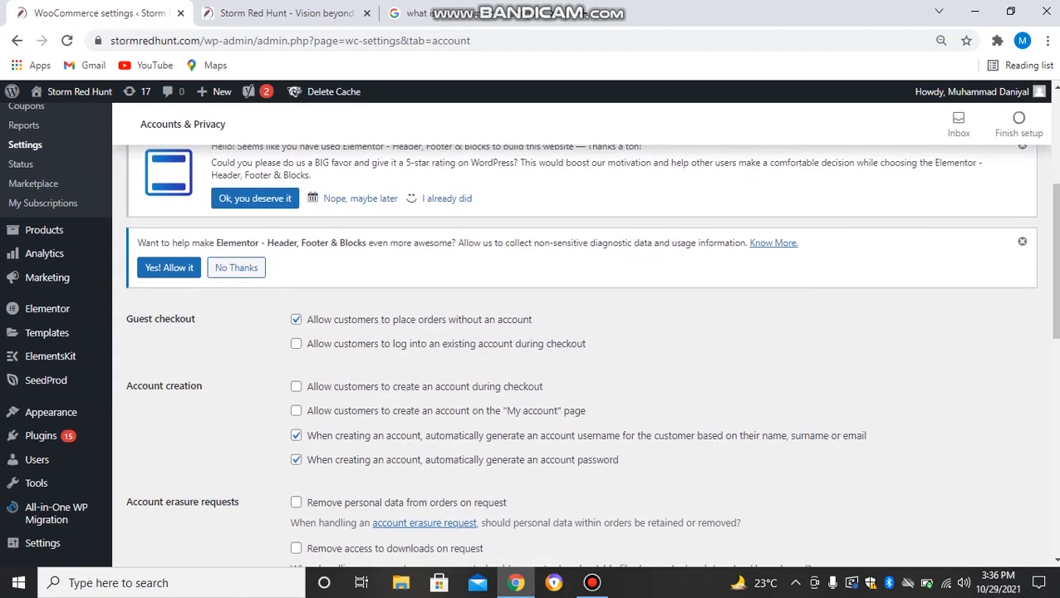
scroll(581, 332, "up", 2)
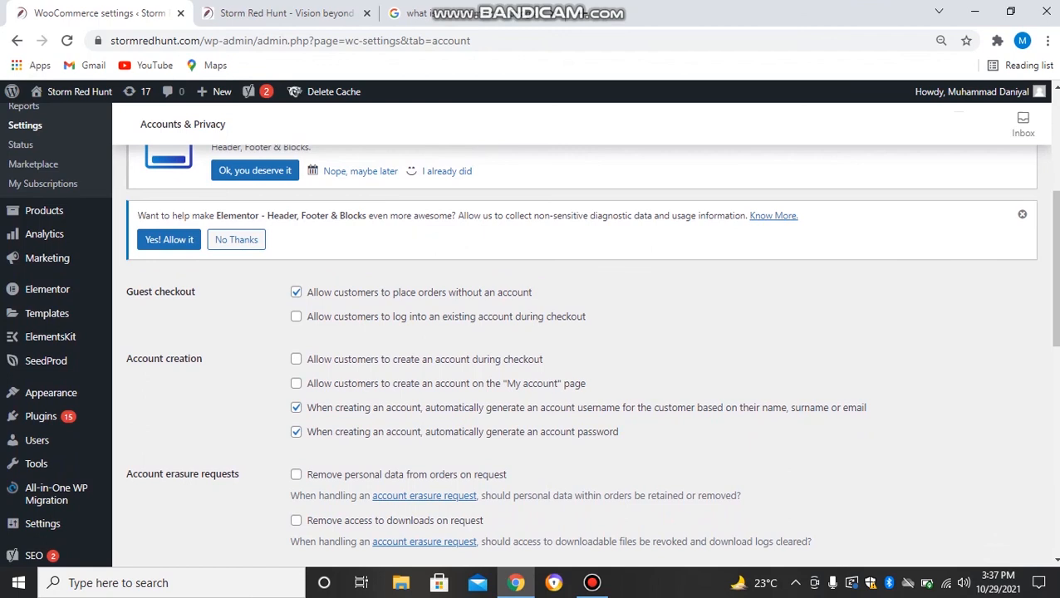
scroll(581, 332, "down", 1)
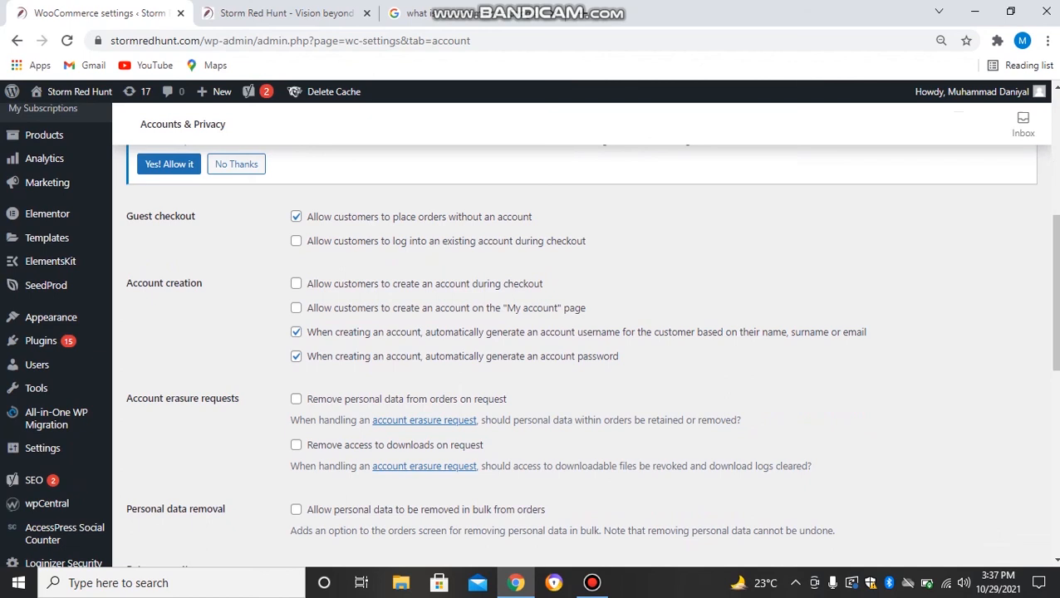
scroll(582, 332, "down", 1)
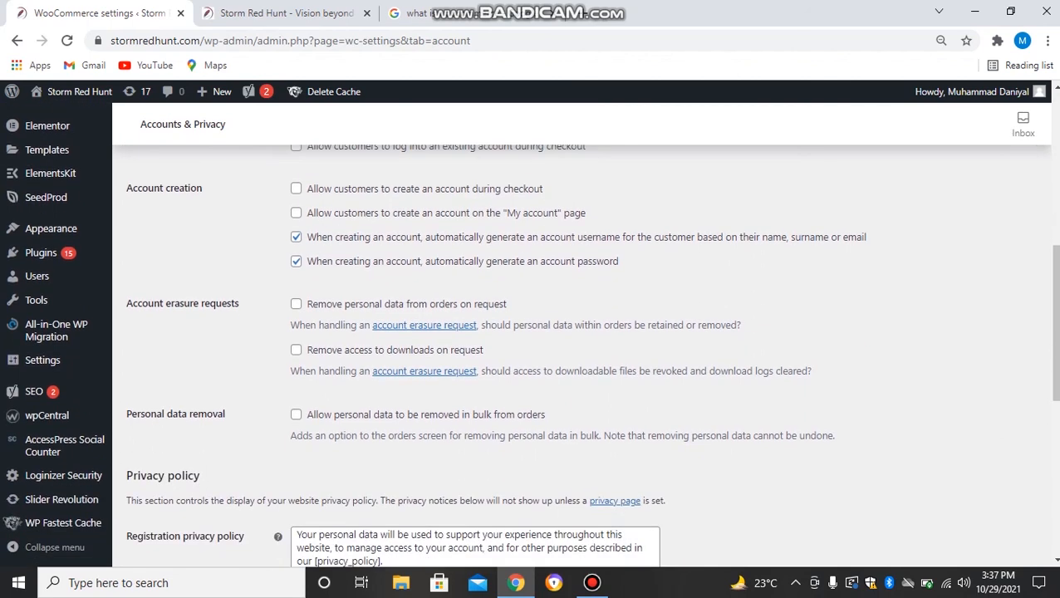
scroll(530, 343, "down", 1)
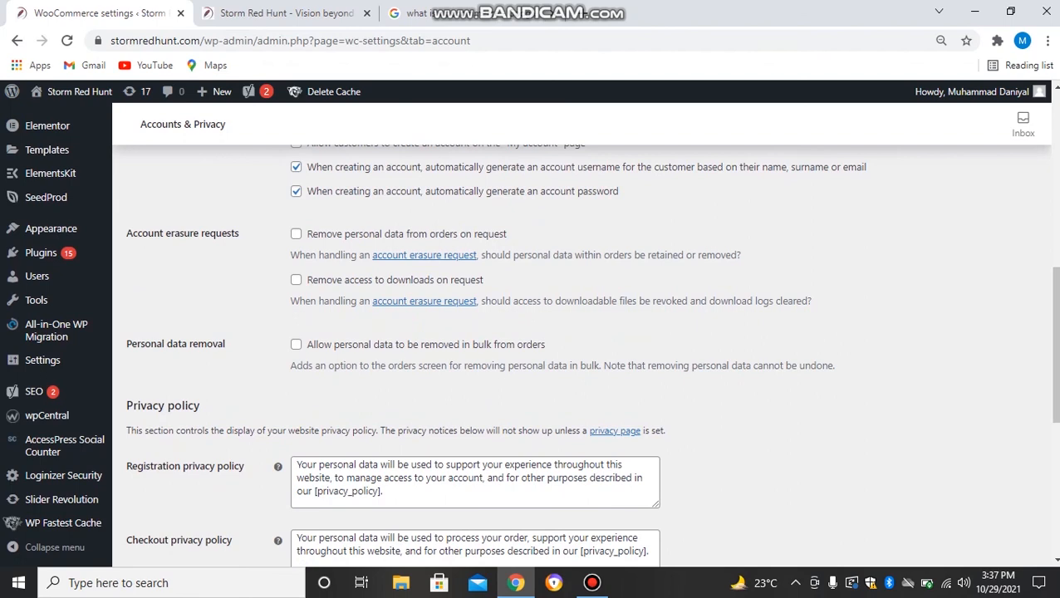
scroll(582, 358, "down", 5)
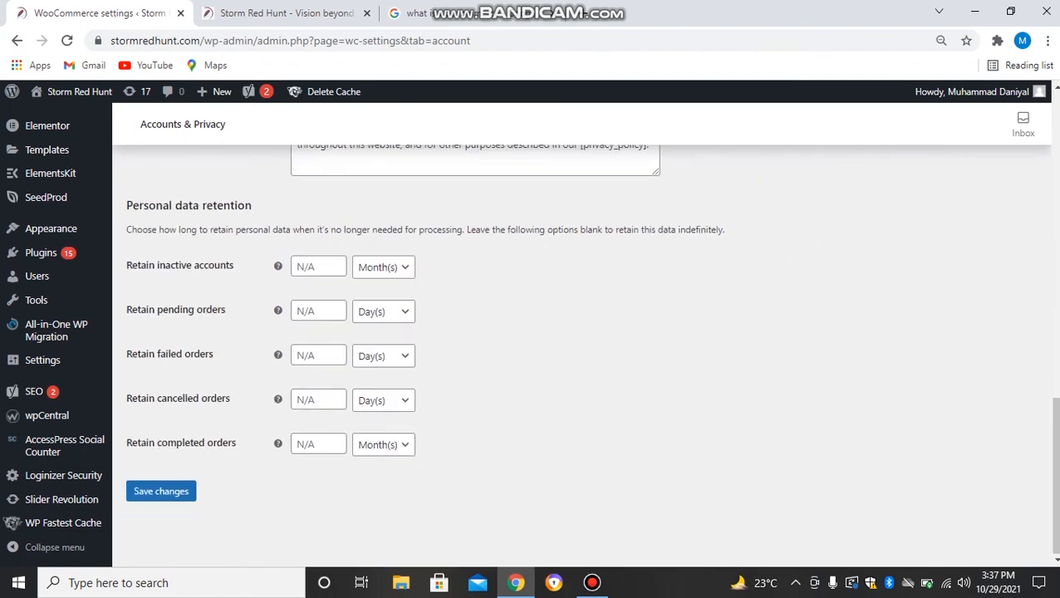
Open the Emails settings and look over the email sender options, template colors and store management insights.
key("Home")
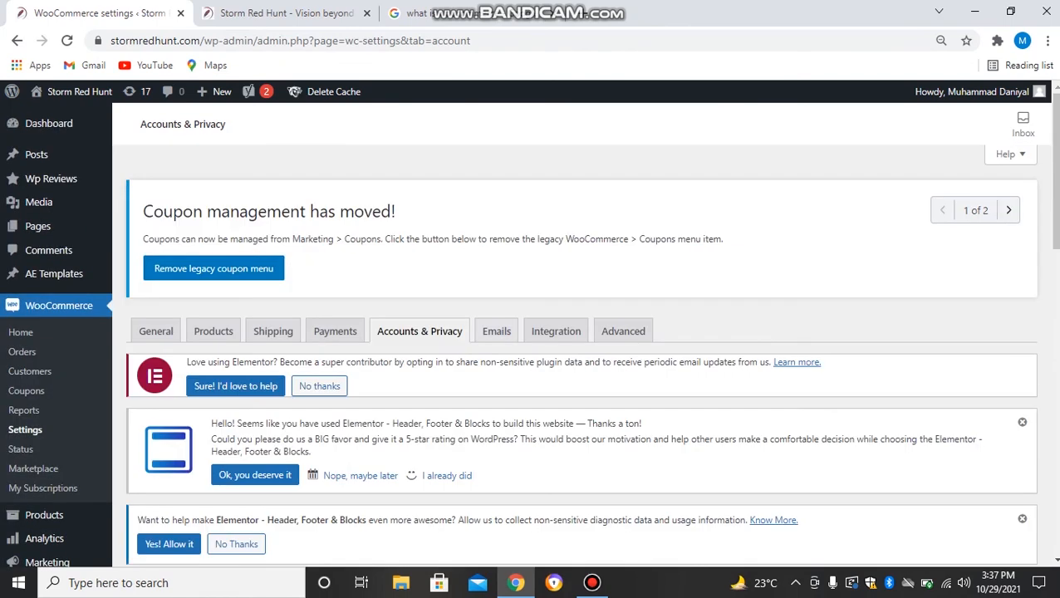
left_click(503, 329)
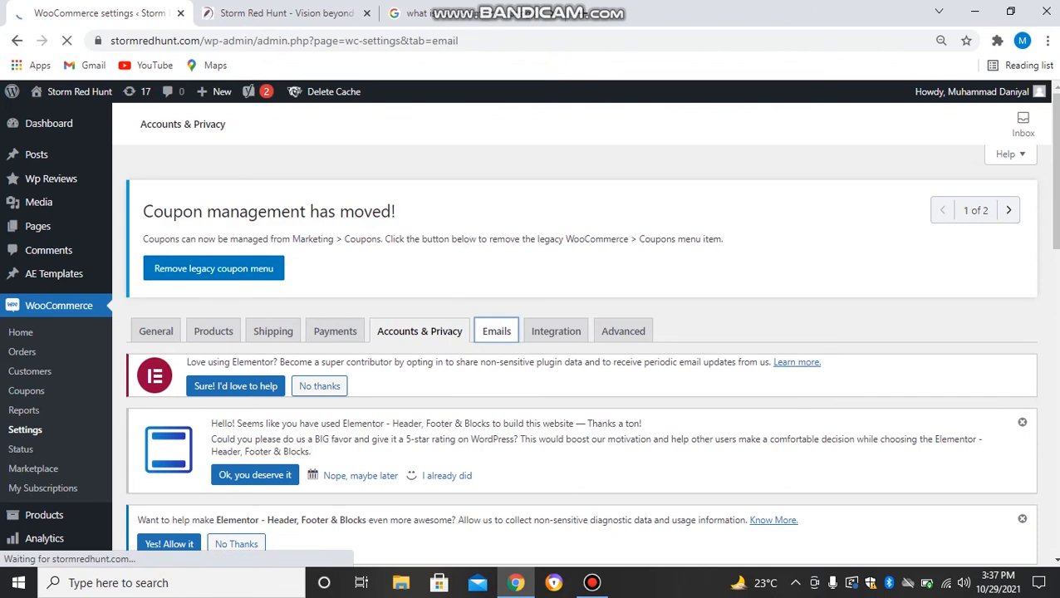
scroll(582, 333, "down", 12)
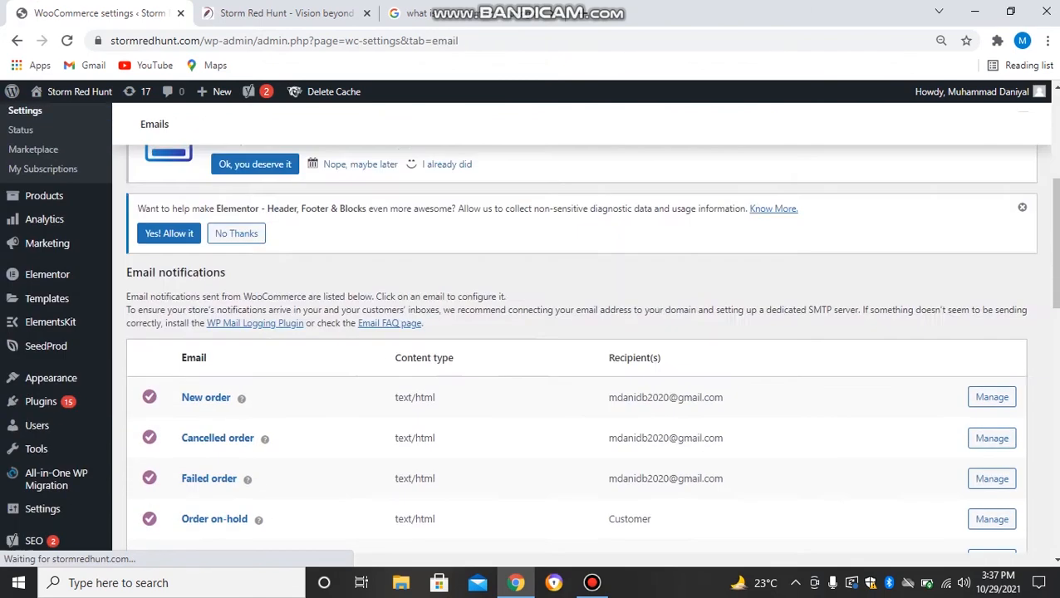
scroll(582, 332, "down", 2)
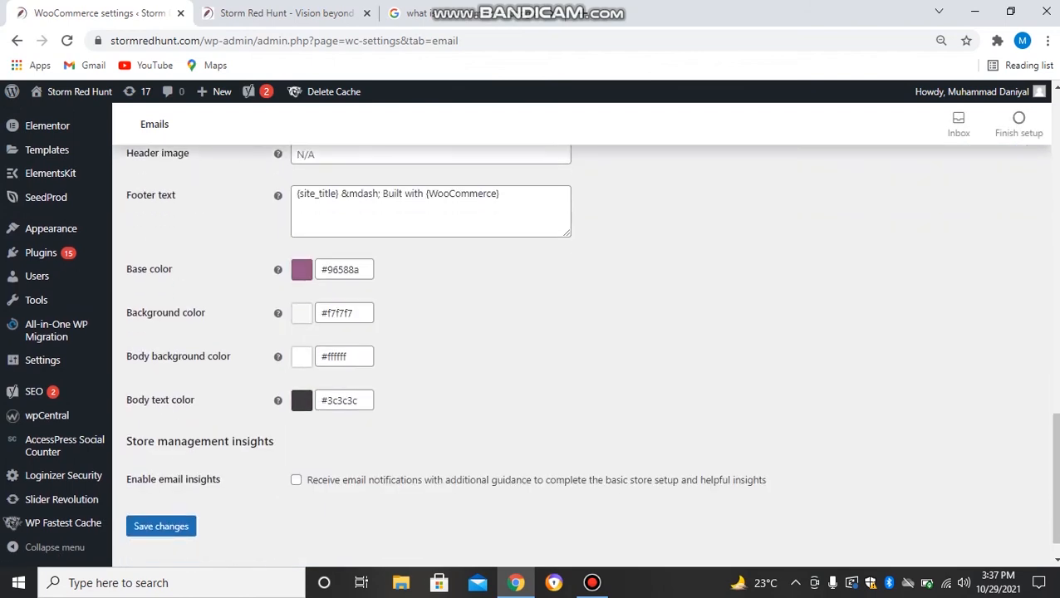
scroll(582, 332, "up", 4)
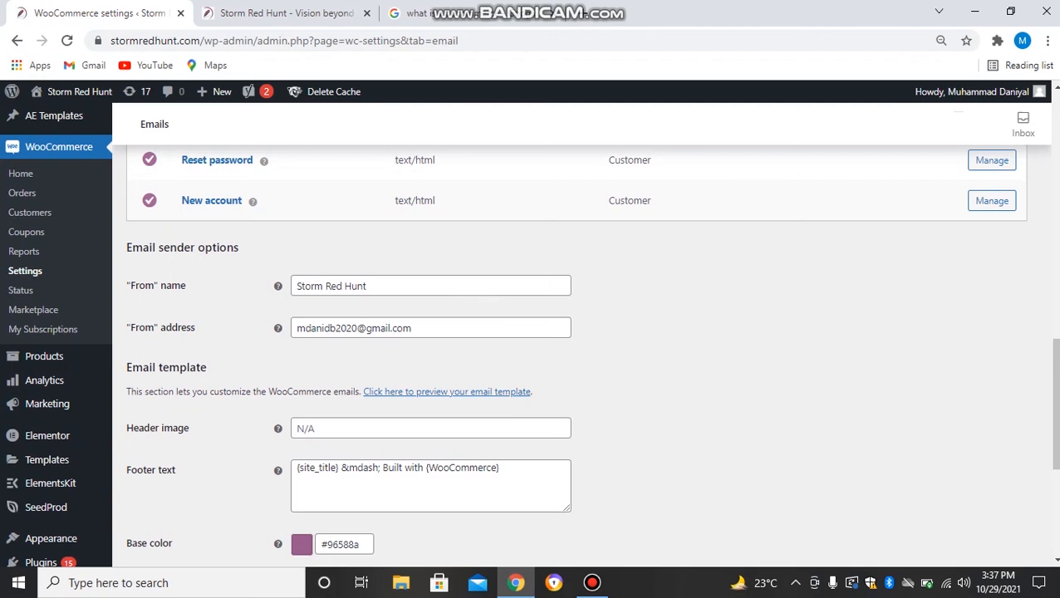
right_click(619, 208)
scroll(620, 207, "down", 1)
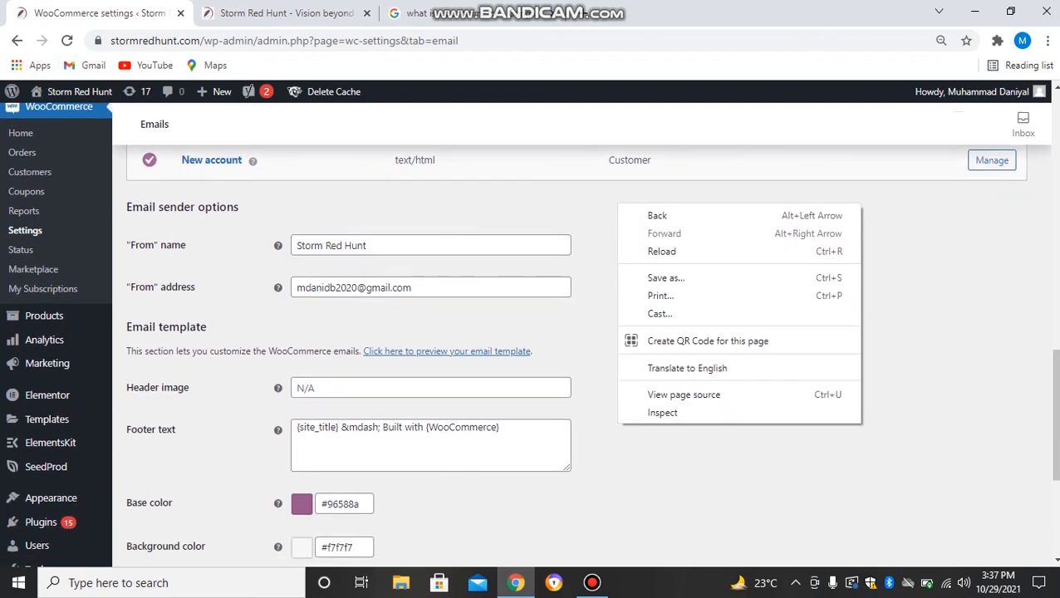
key("Escape")
scroll(298, 411, "down", 3)
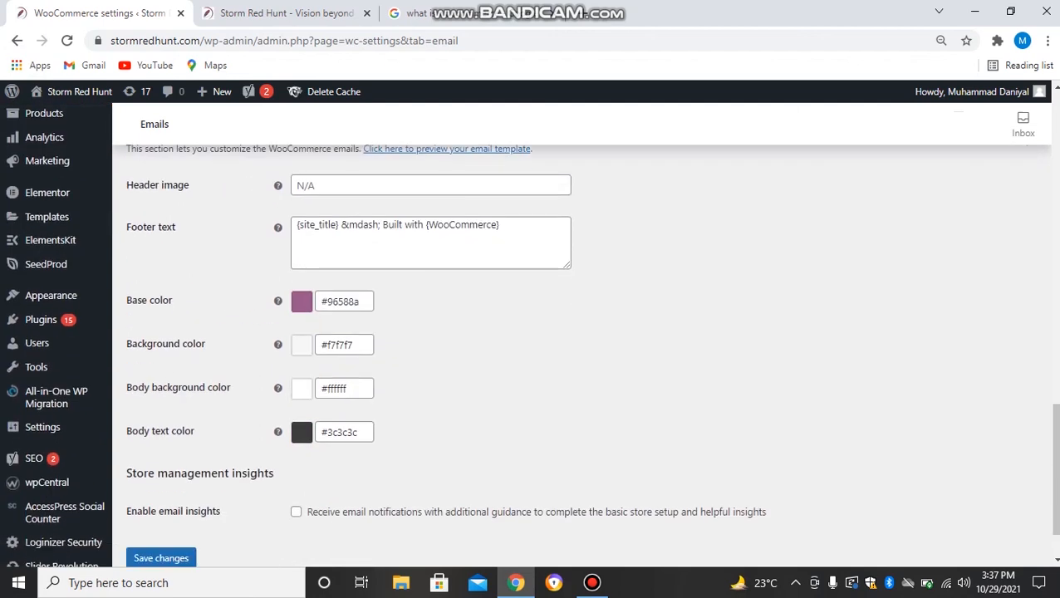
Review the list of email notifications, from New order to New account, with their content types and recipients.
scroll(298, 411, "up", 10)
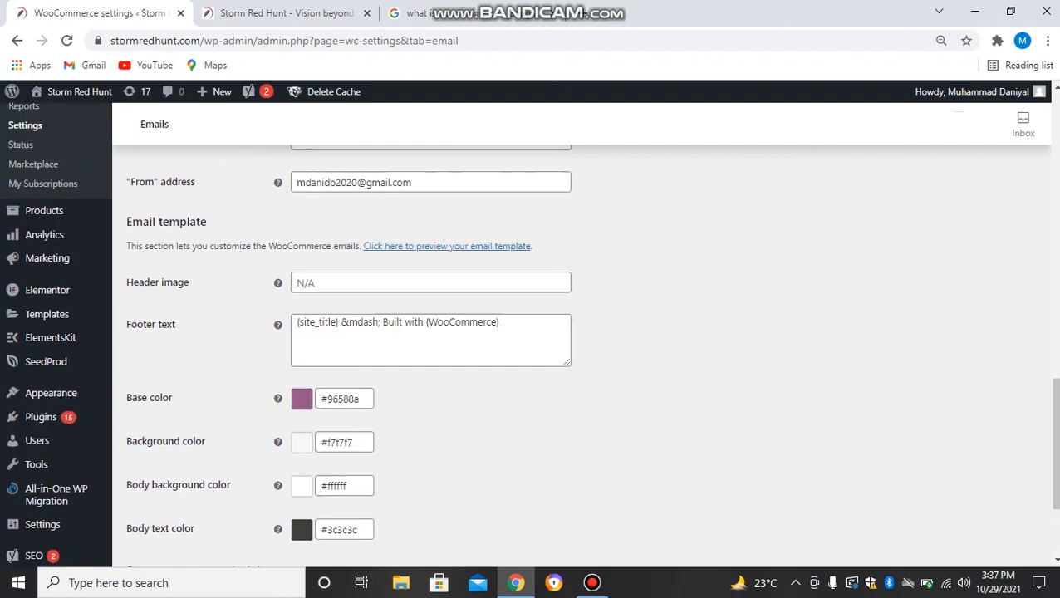
scroll(582, 349, "down", 2)
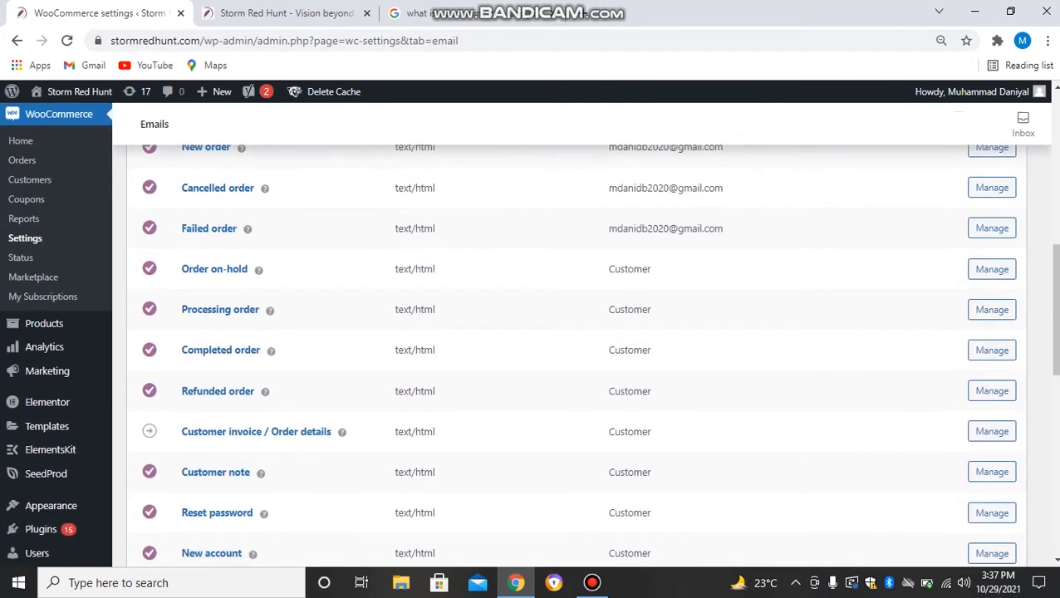
scroll(582, 349, "up", 2)
scroll(582, 349, "down", 1)
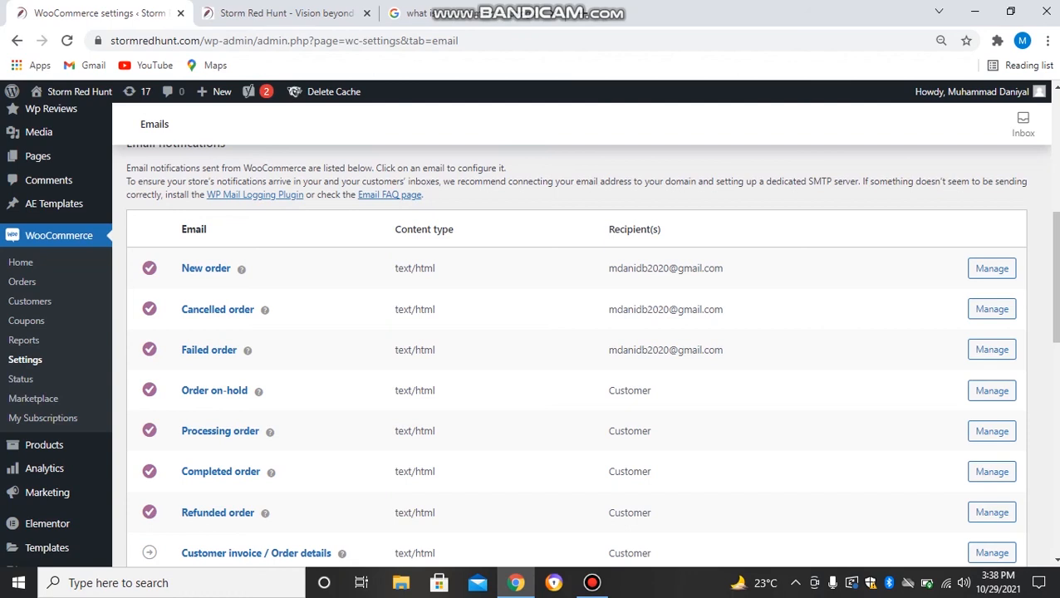
scroll(529, 334, "down", 2)
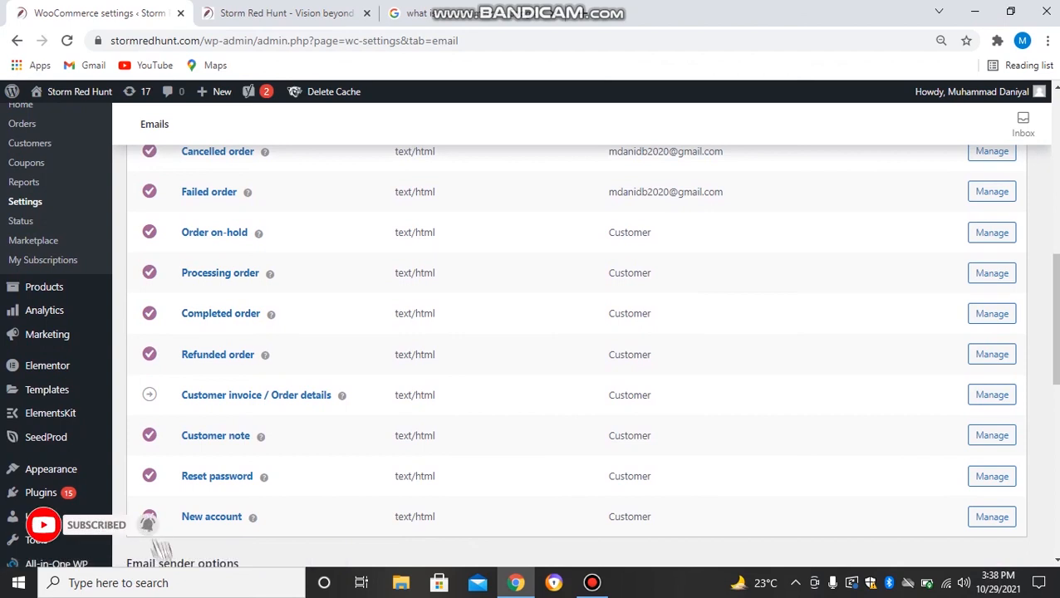
scroll(161, 550, "down", 3)
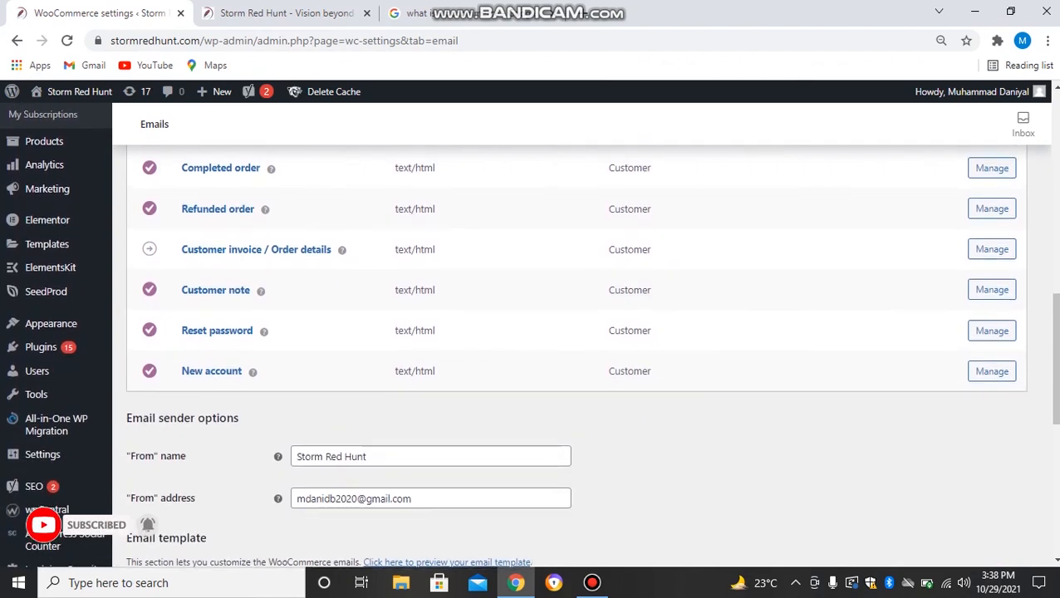
scroll(573, 349, "up", 3)
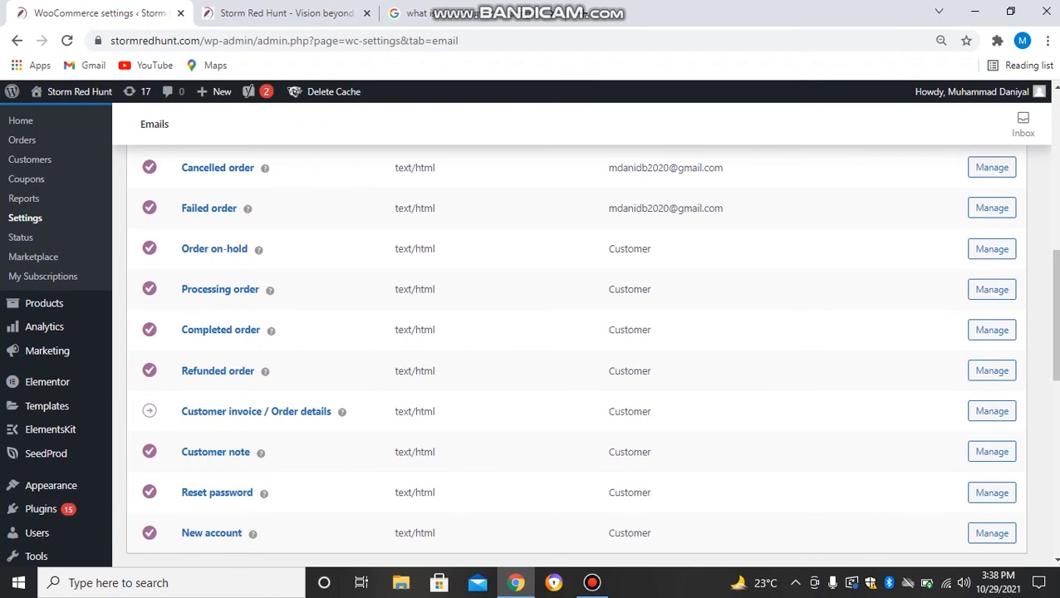
Open the Integration settings and read the MaxMind Geolocation license key and database file path options.
scroll(255, 463, "up", 10)
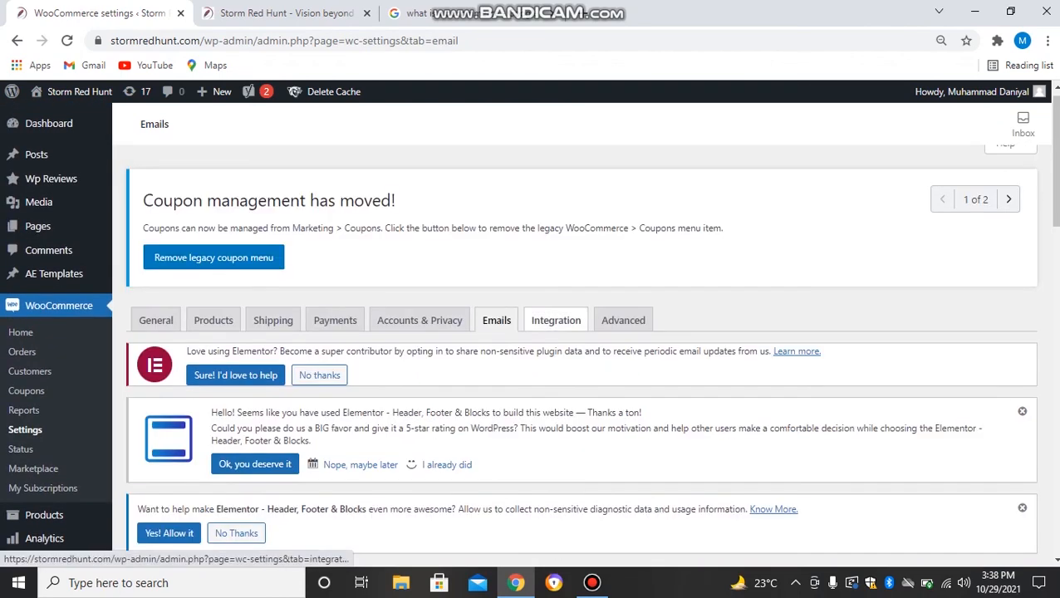
left_click(556, 319)
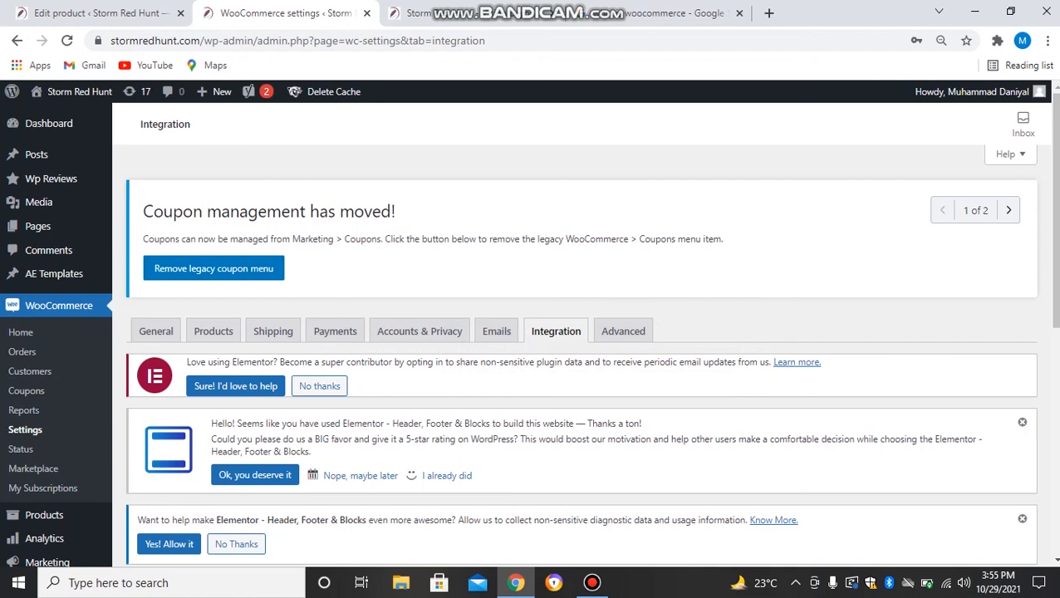
scroll(581, 332, "down", 2)
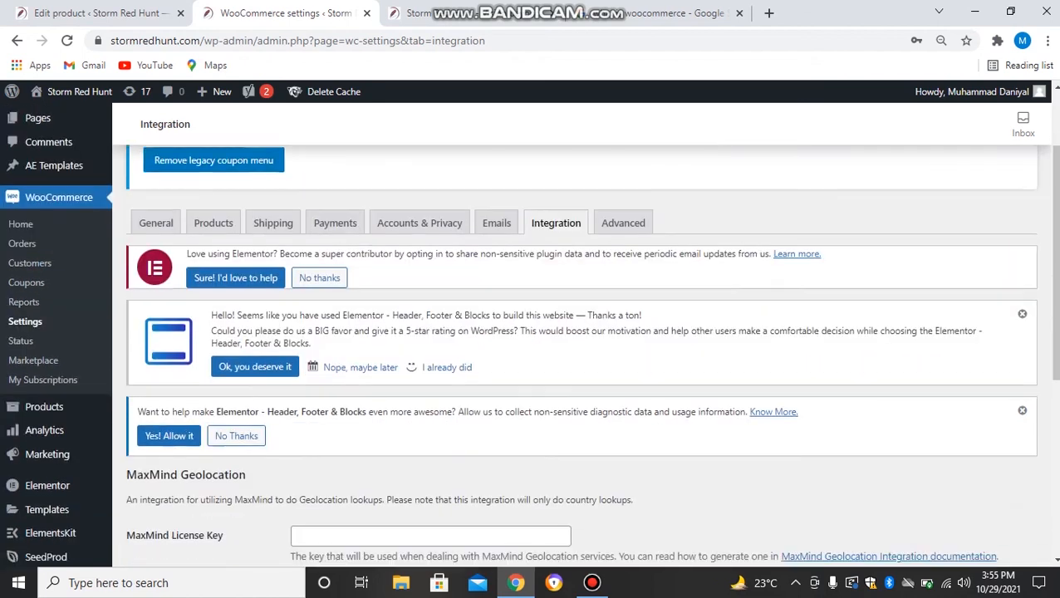
scroll(582, 332, "down", 1)
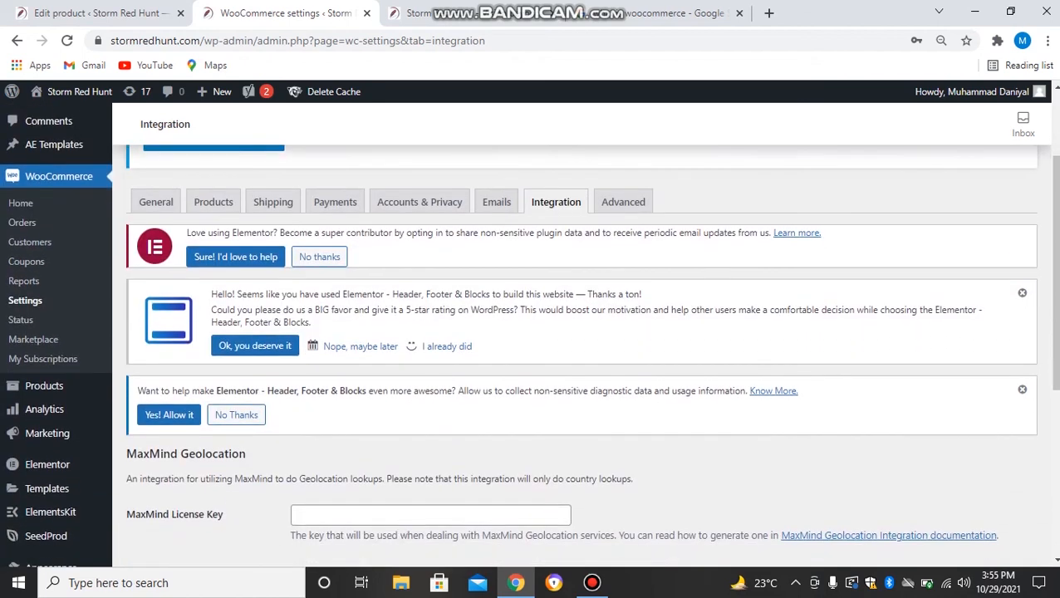
scroll(582, 332, "down", 2)
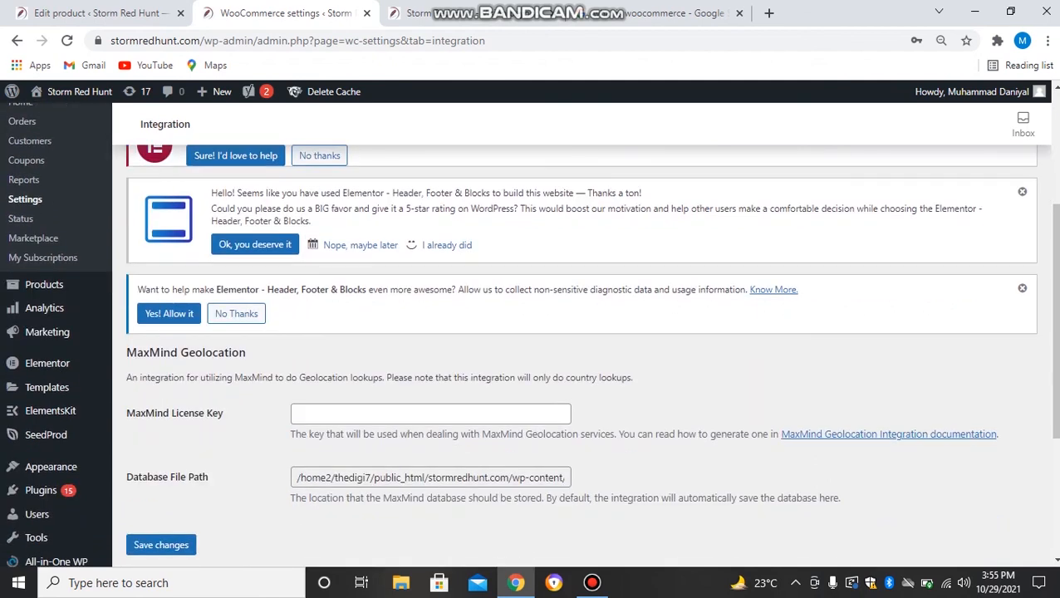
scroll(582, 332, "up", 5)
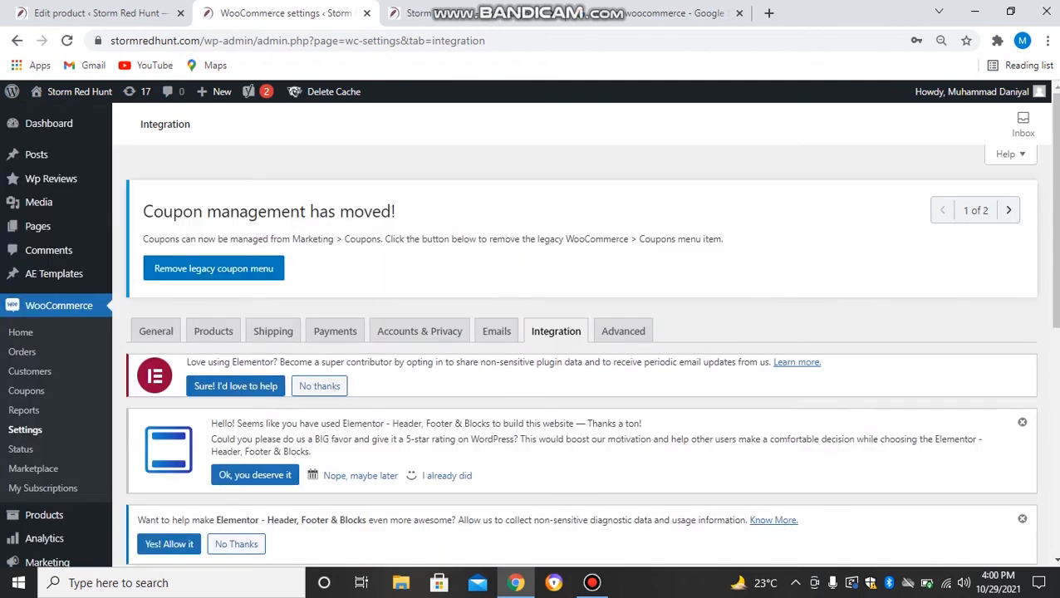